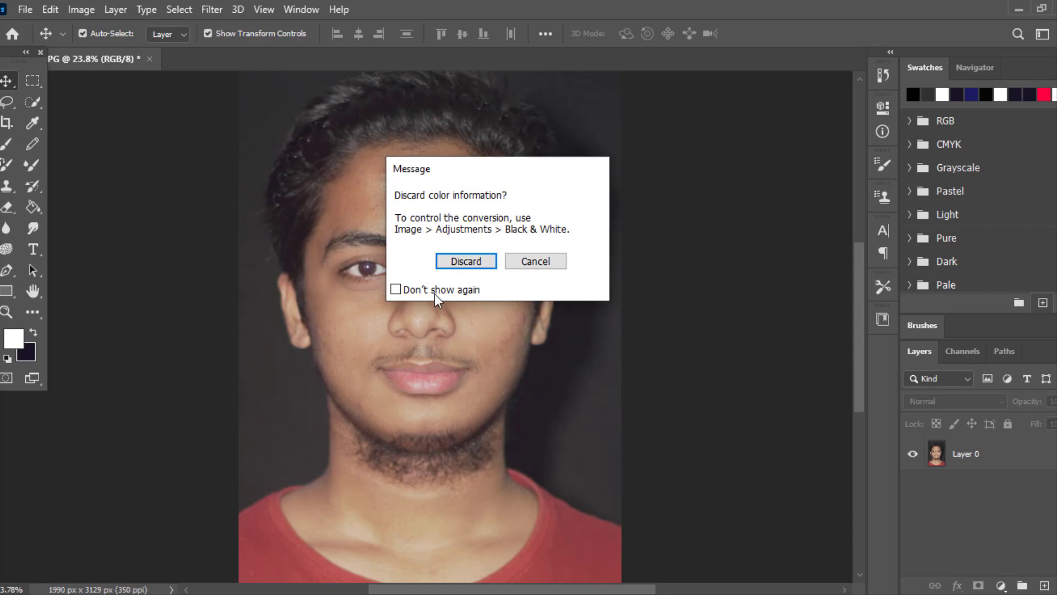
Convert the portrait to grayscale, discarding its color information
click(462, 263)
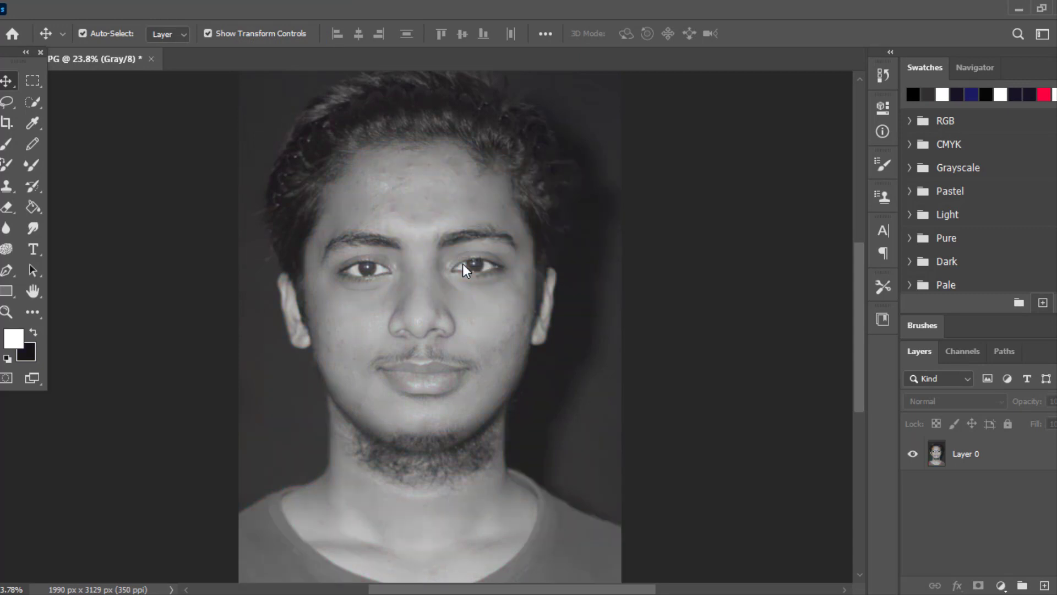
scroll(416, 355, up, 3)
scroll(415, 354, down, 2)
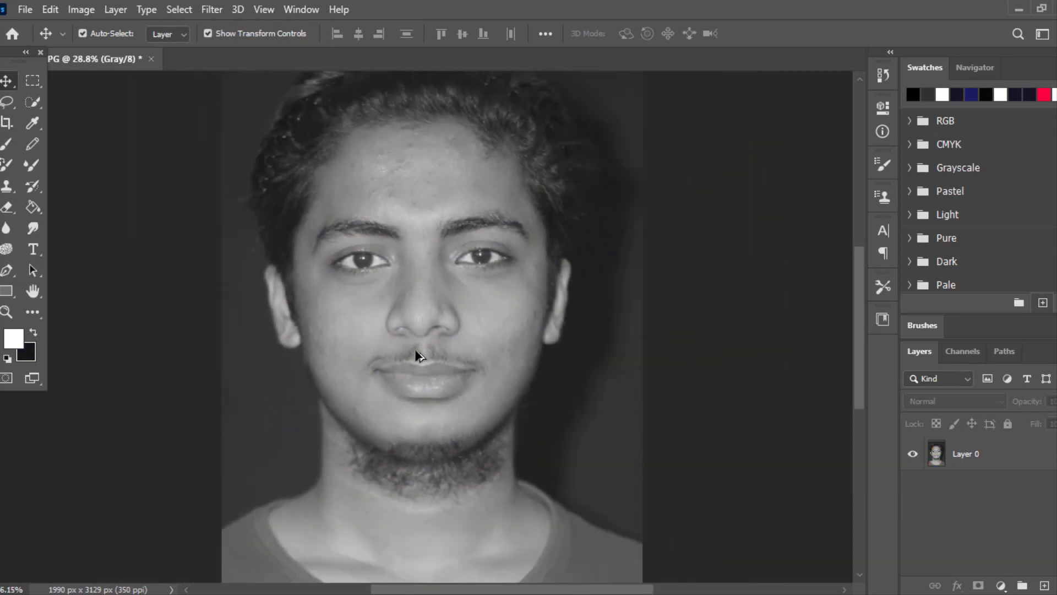
scroll(388, 372, up, 3)
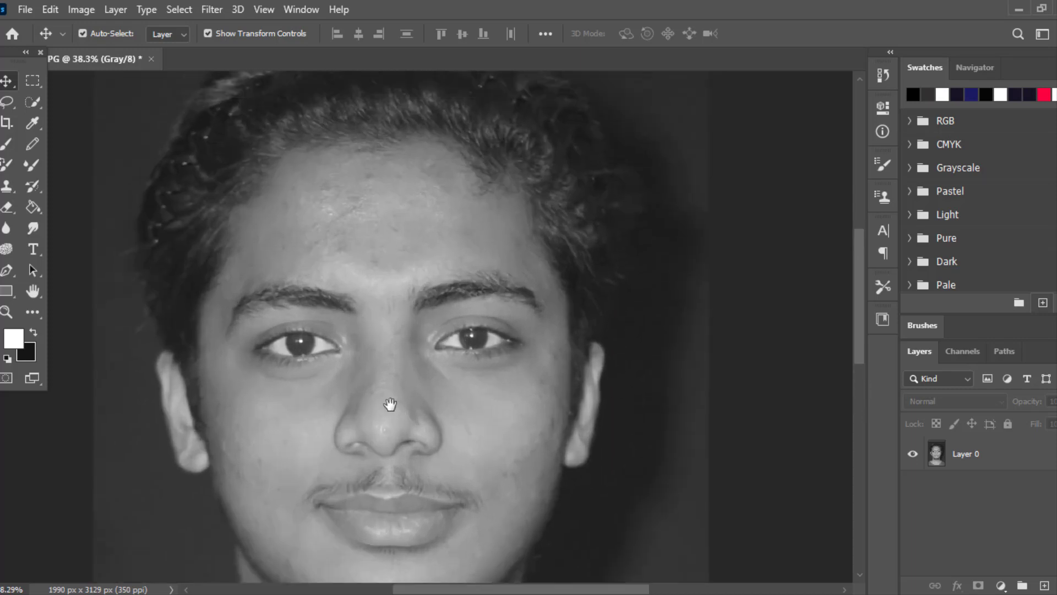
scroll(396, 349, down, 2)
drag(427, 370, 380, 417)
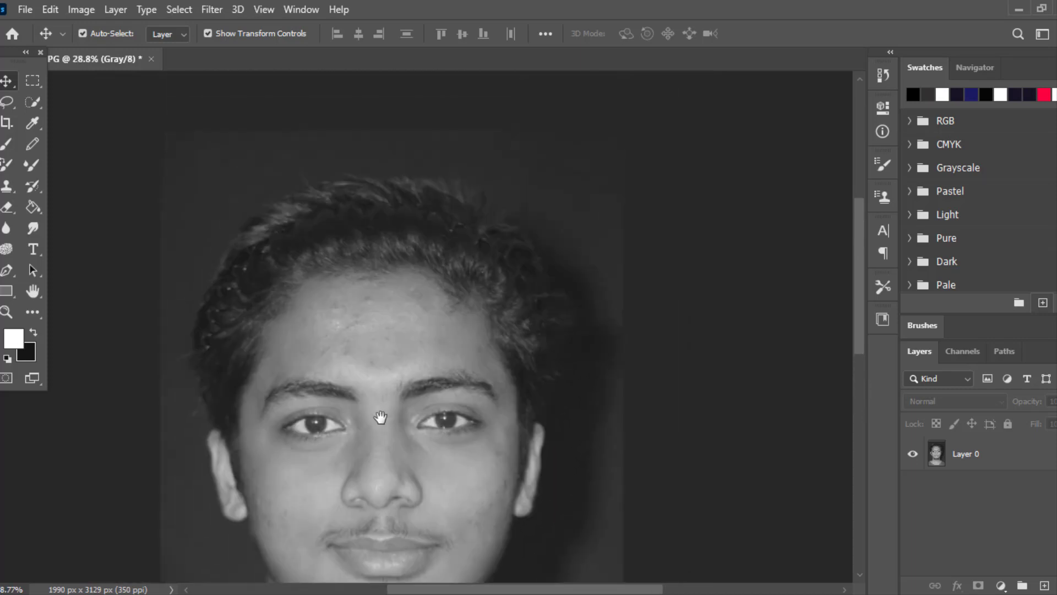
Burn the hair on Layer 0 along the image's left side and front hairline with a 243 px brush, Midtones range, 50% exposure
click(32, 314)
click(354, 214)
click(538, 234)
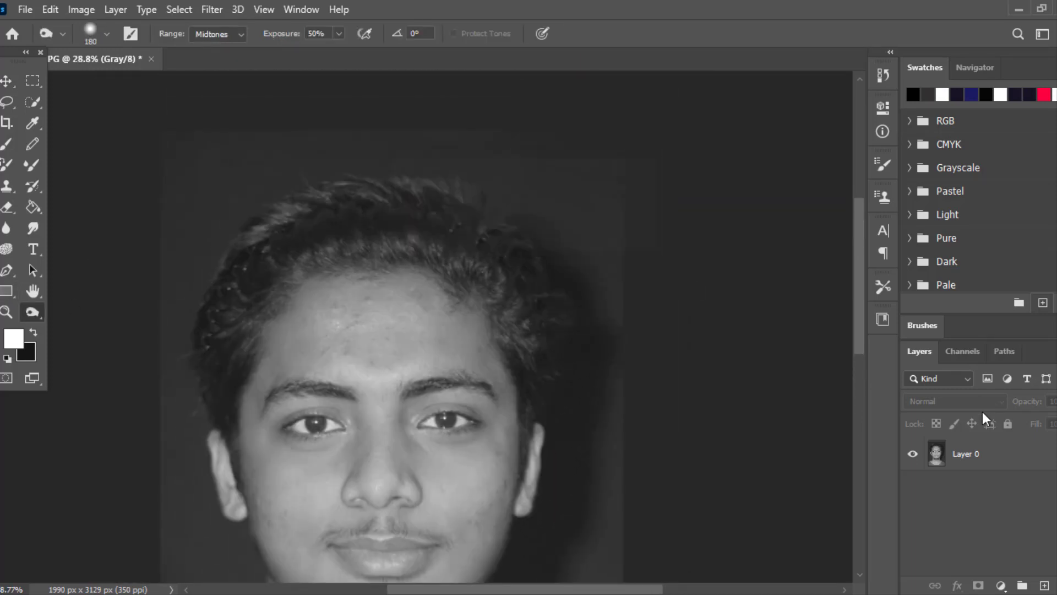
click(986, 459)
right_click(443, 223)
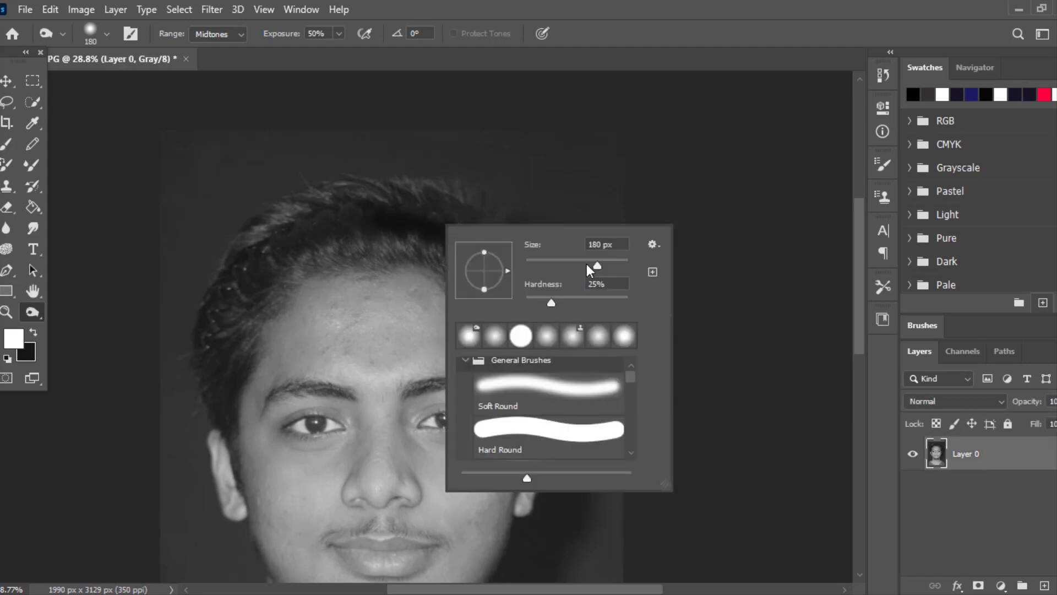
click(345, 236)
mouse_move(243, 278)
mouse_down()
mouse_move(221, 316)
mouse_move(224, 389)
mouse_up()
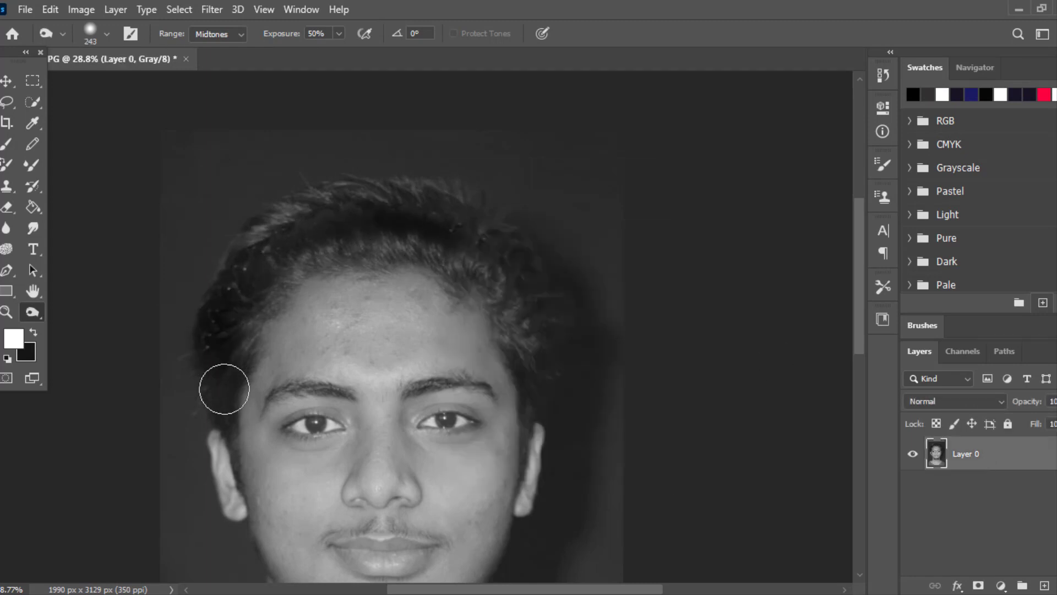
mouse_move(232, 323)
mouse_down()
mouse_move(258, 259)
mouse_move(245, 300)
mouse_move(332, 245)
mouse_move(374, 237)
mouse_move(448, 266)
mouse_up()
Darken the rest of the hair across the crown and the image's right side with the Burn tool
scroll(466, 265, down, 2)
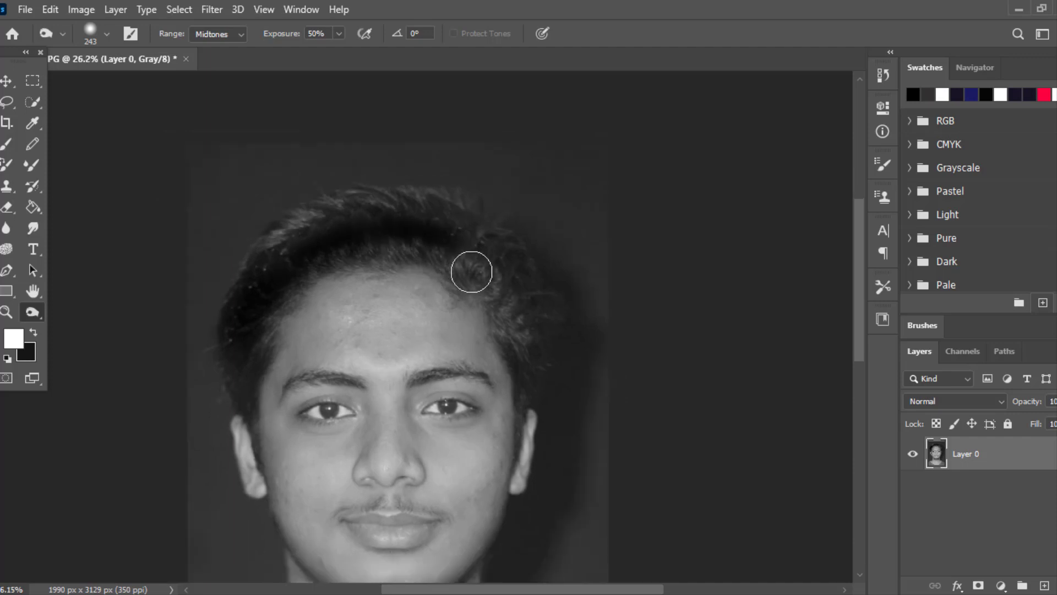
mouse_move(511, 278)
mouse_down()
mouse_move(534, 342)
mouse_move(506, 292)
mouse_move(467, 265)
mouse_move(538, 340)
mouse_move(444, 240)
mouse_move(494, 291)
mouse_up()
drag(381, 238, 415, 250)
key(space)
drag(458, 319, 424, 208)
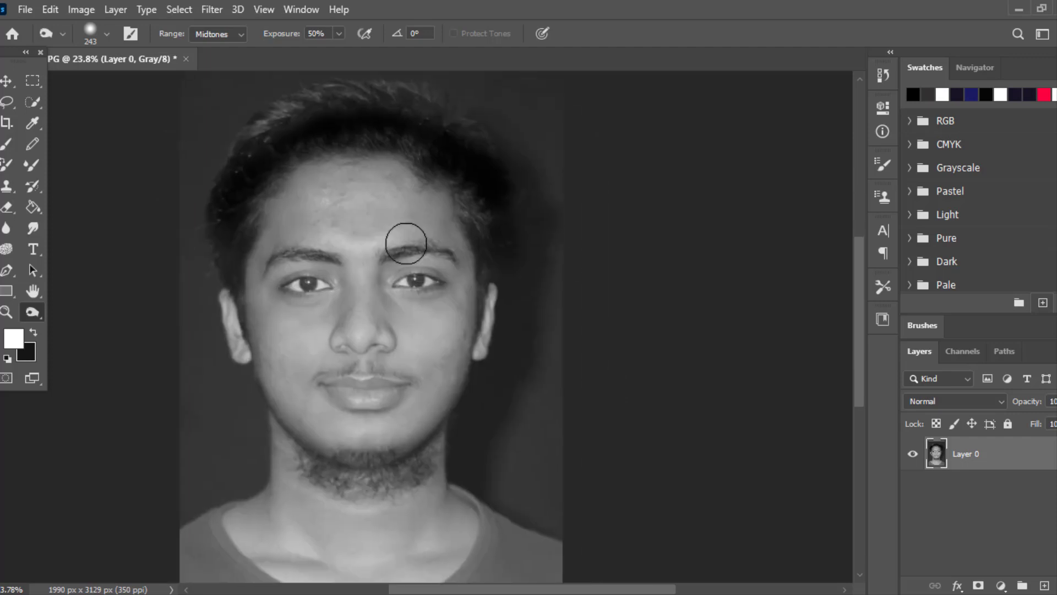
Reduce the Burn brush size to 80 px and darken both eyebrows
right_click(380, 285)
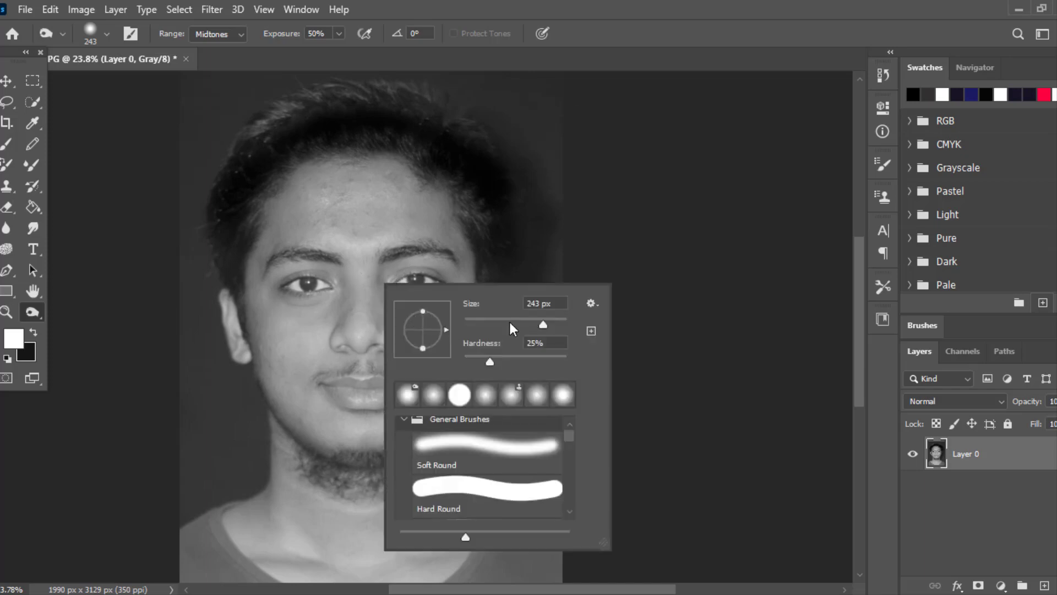
key(Return)
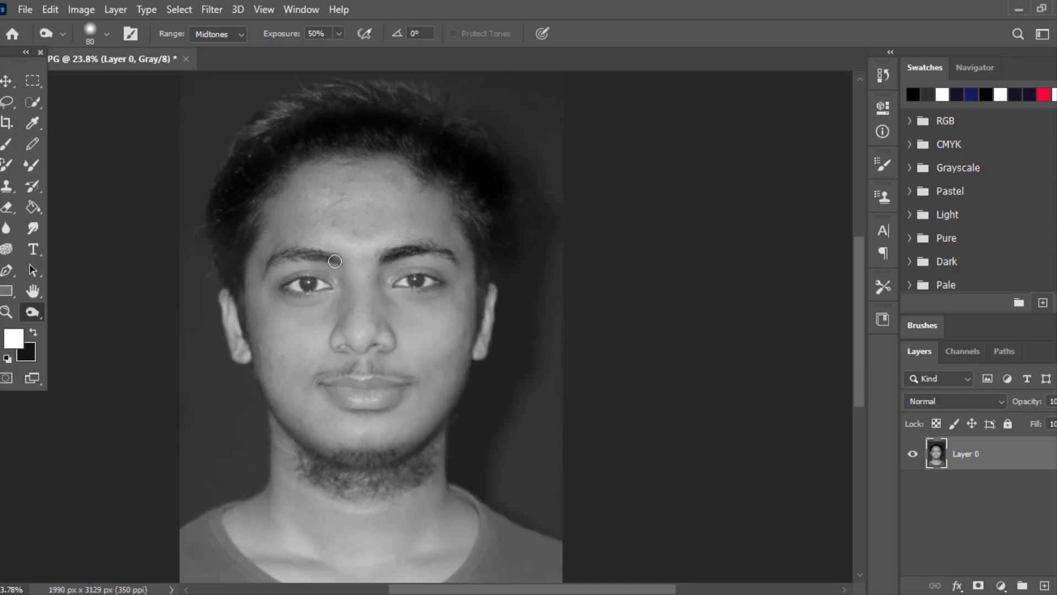
mouse_move(431, 252)
mouse_down()
mouse_move(429, 294)
mouse_move(318, 192)
mouse_move(351, 225)
mouse_up()
Darken the moustache with the 80 px Burn brush, then switch to the Move tool and deselect the layer
scroll(437, 287, down, 2)
scroll(415, 303, up, 8)
drag(404, 317, 345, 209)
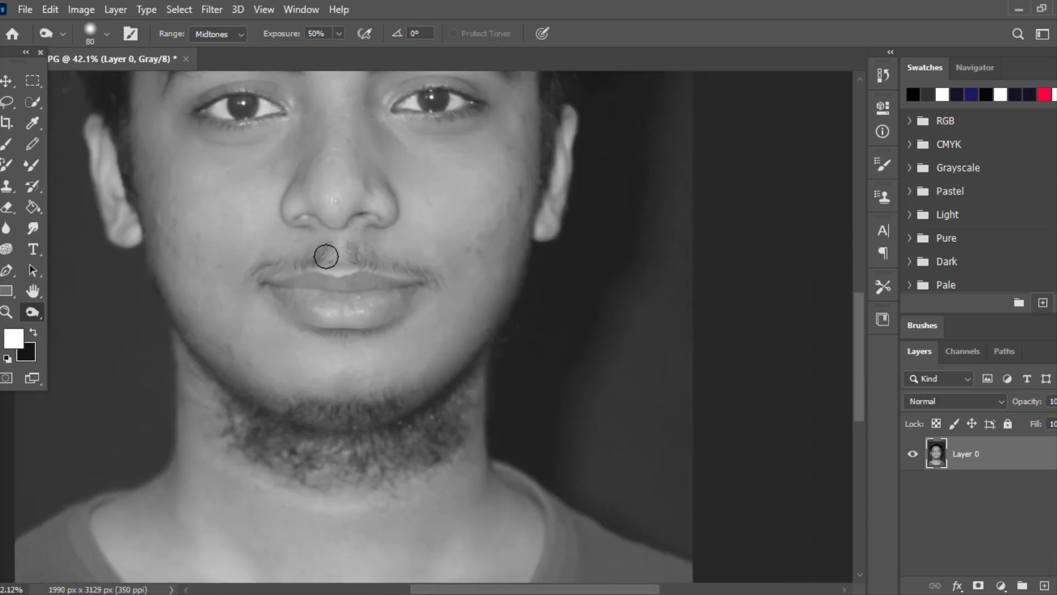
mouse_move(325, 261)
mouse_down()
mouse_move(275, 269)
mouse_move(402, 274)
mouse_move(339, 202)
mouse_up()
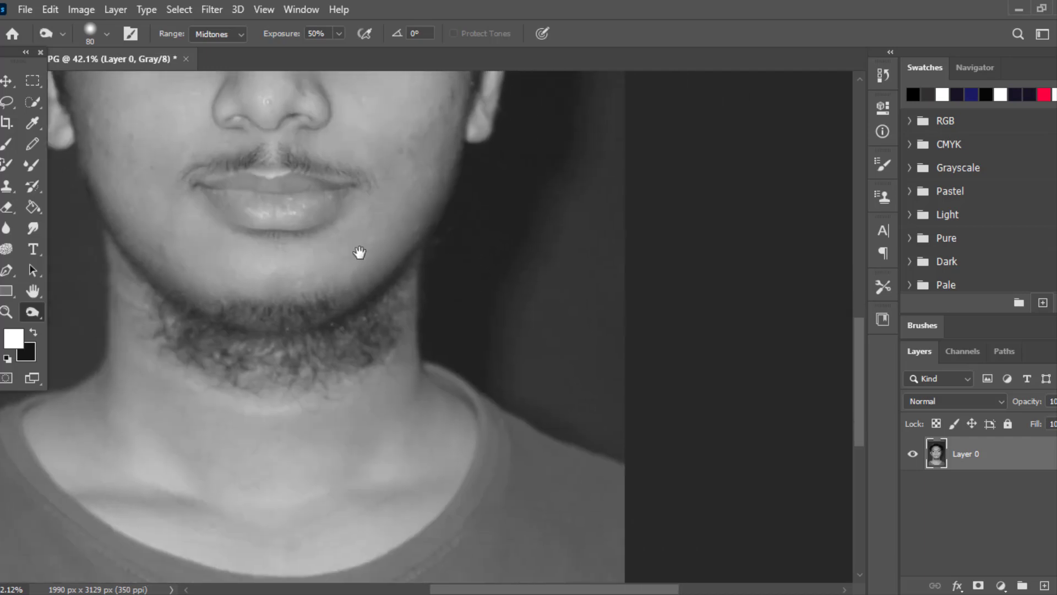
mouse_move(272, 348)
mouse_down()
mouse_move(332, 323)
mouse_move(434, 427)
mouse_up()
scroll(370, 307, down, 4)
scroll(469, 372, down, 3)
drag(481, 352, 496, 381)
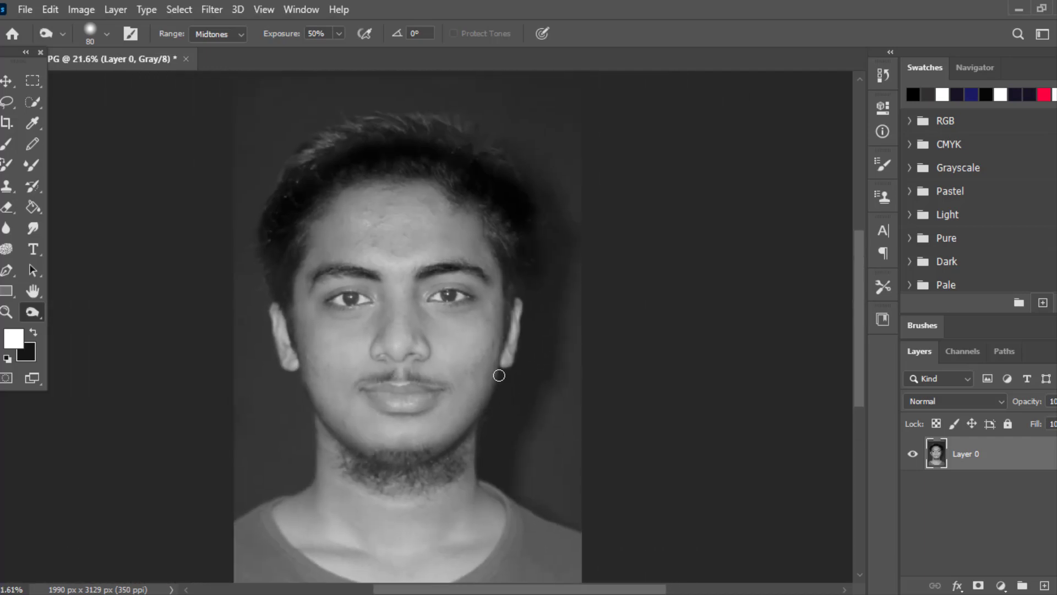
click(7, 81)
click(93, 171)
Start a Pen tool path at the image's left edge, tracing the shoulder and neck up to the jaw
scroll(215, 324, up, 10)
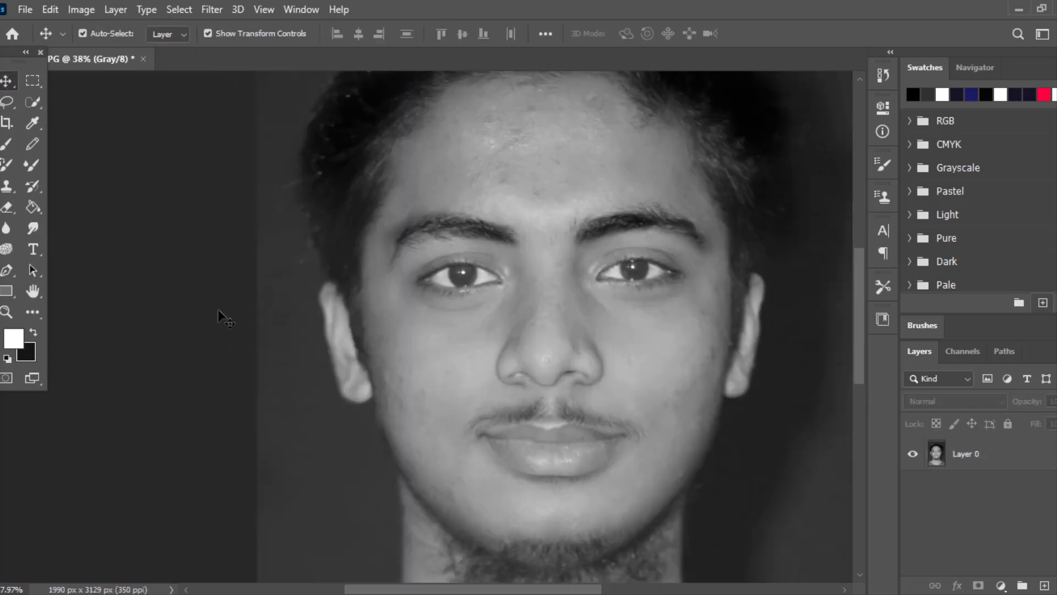
drag(559, 362, 506, 386)
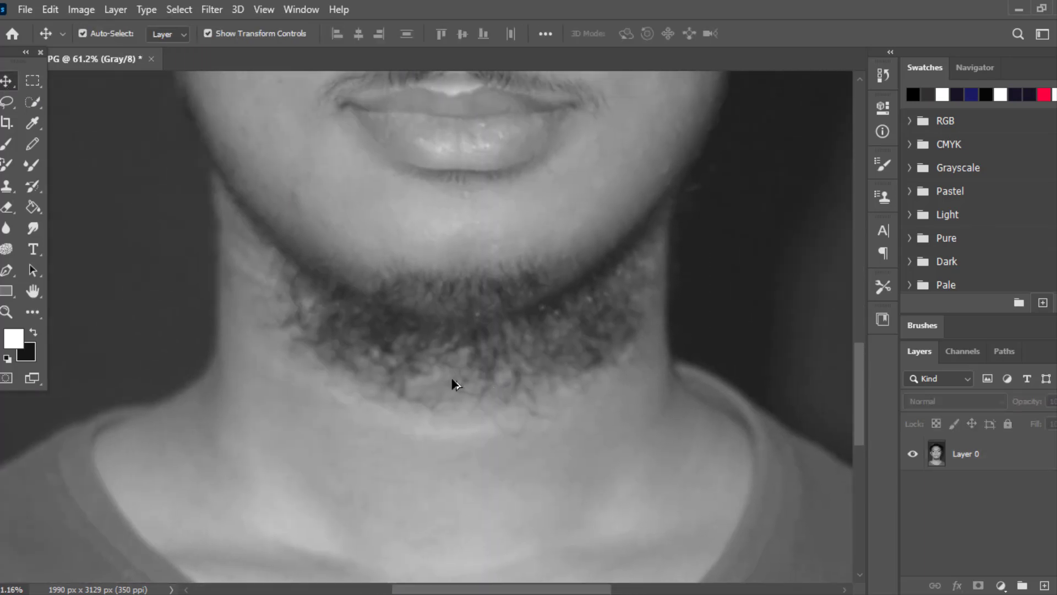
scroll(452, 381, up, 7)
scroll(444, 382, down, 8)
drag(312, 325, 385, 295)
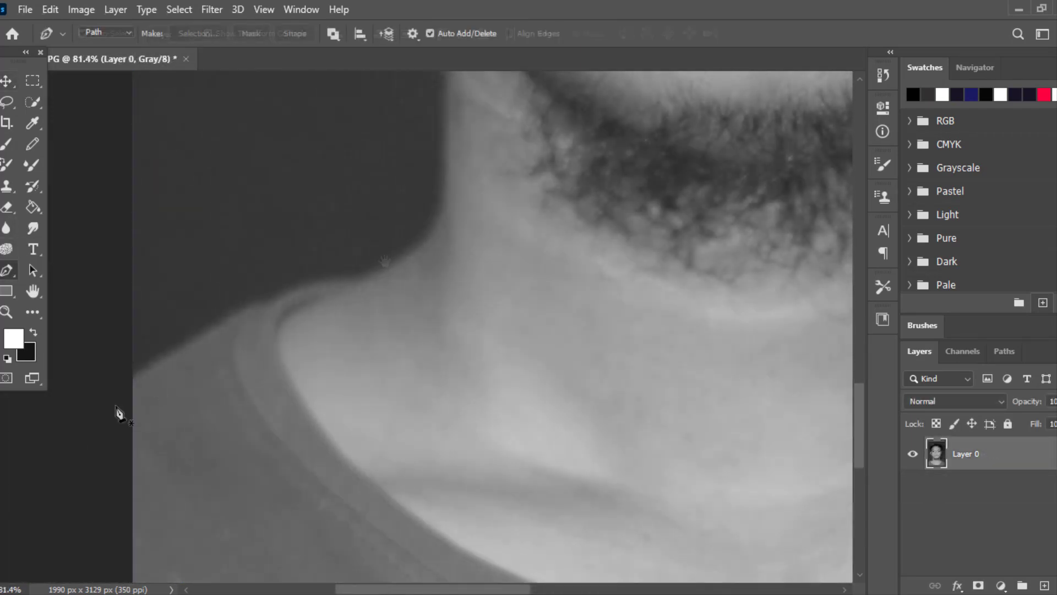
click(116, 408)
click(245, 291)
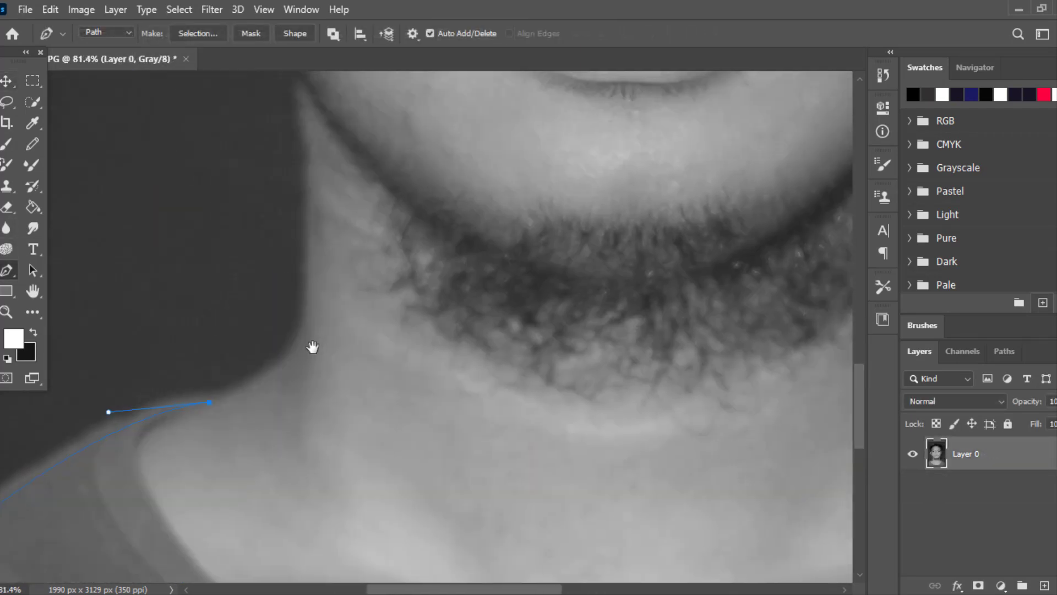
alt+click(304, 304)
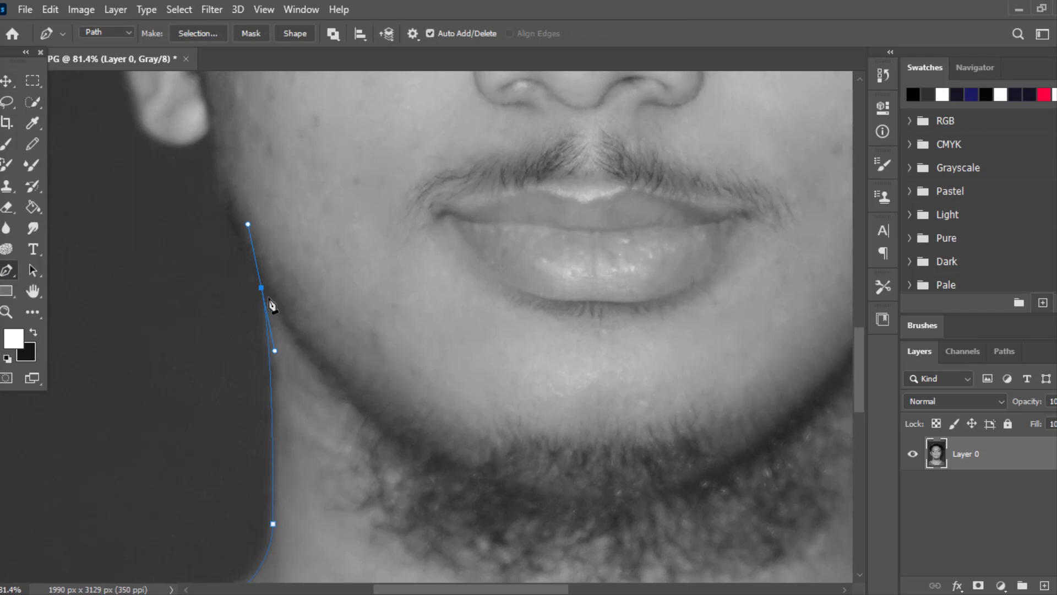
alt+click(261, 287)
Extend the pen path up the jawline and around the ear on the image's left side
drag(319, 232, 340, 404)
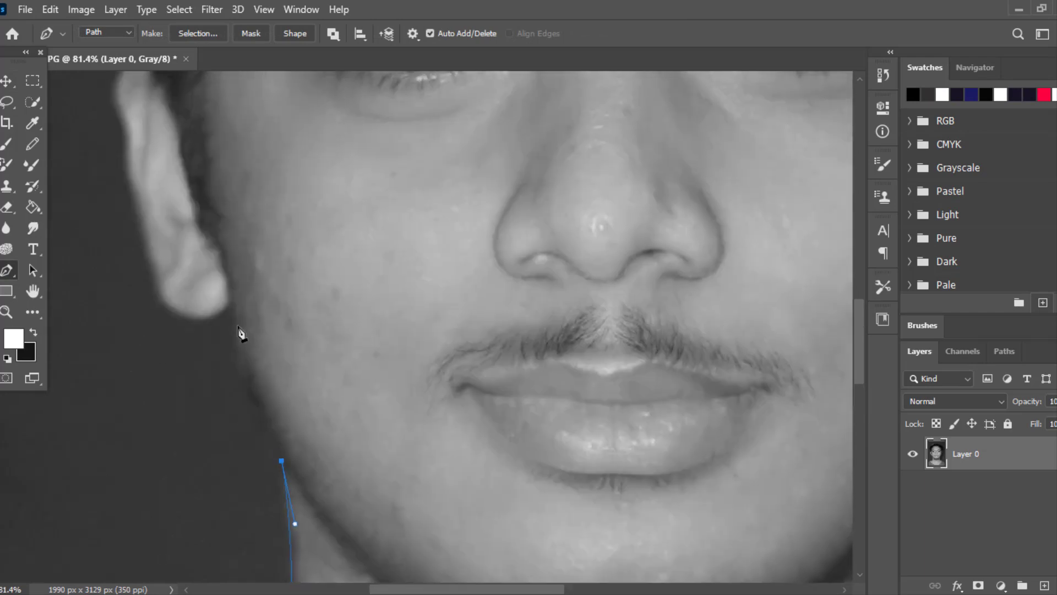
drag(265, 297, 497, 480)
click(460, 490)
drag(362, 365, 346, 491)
alt+click(354, 409)
drag(342, 220, 304, 340)
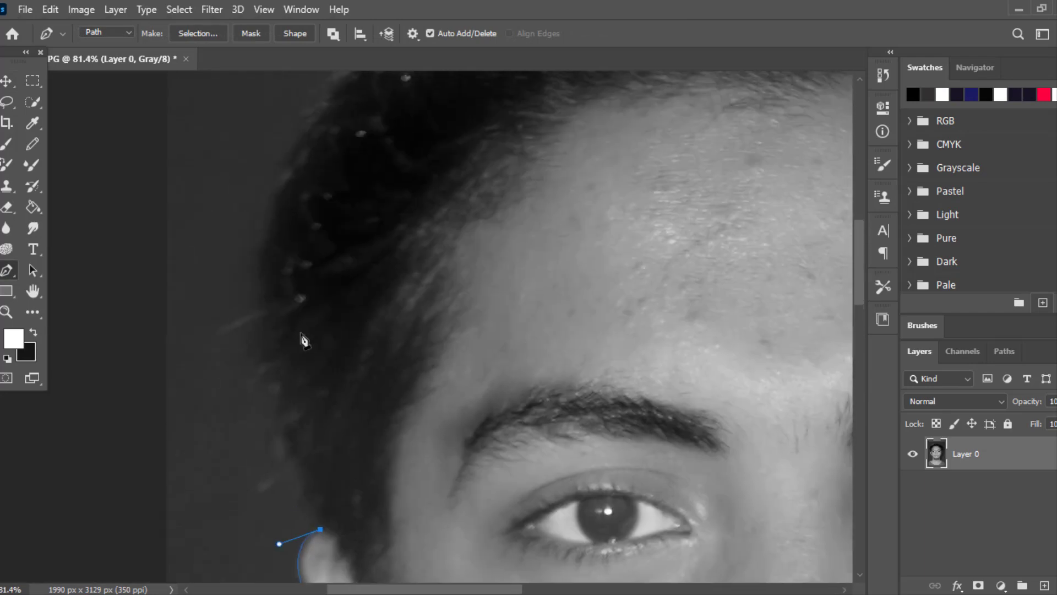
Continue the pen path from the top of the left-hand ear up around the hair to the crown
scroll(306, 341, down, 5)
drag(292, 248, 215, 399)
drag(346, 288, 413, 270)
mouse_move(452, 311)
mouse_down()
mouse_move(212, 329)
mouse_move(403, 338)
mouse_up()
alt+click(299, 317)
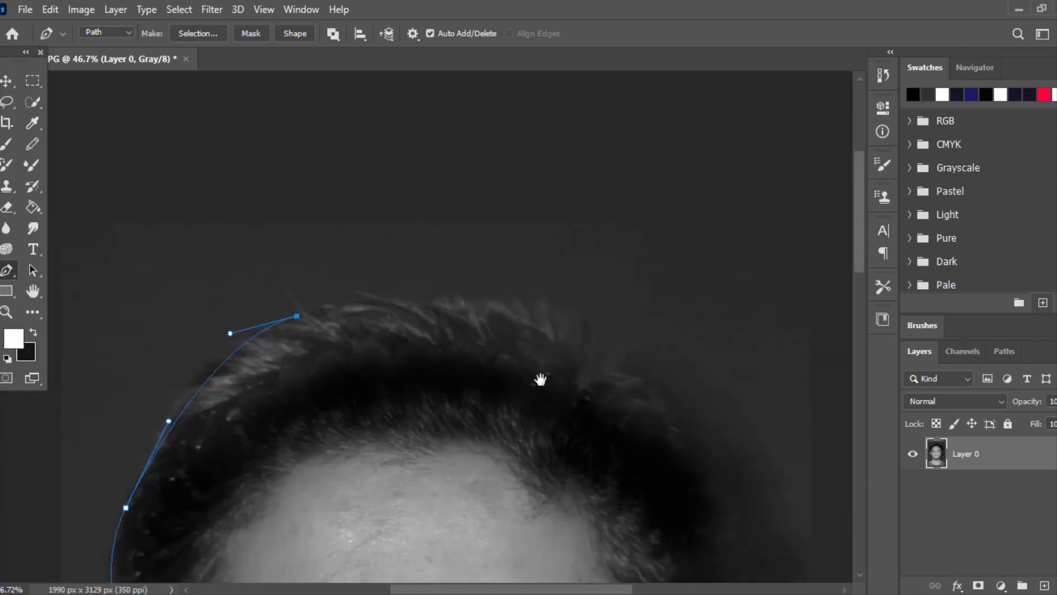
Trace the pen path over the crown and down the hair to the top of the right-hand ear
drag(541, 378, 339, 338)
mouse_move(480, 398)
mouse_down()
mouse_move(567, 567)
mouse_move(576, 561)
mouse_move(516, 437)
mouse_move(522, 364)
mouse_move(446, 461)
mouse_up()
alt+click(419, 232)
scroll(522, 364, down, 5)
scroll(474, 428, up, 1)
scroll(457, 417, up, 7)
alt+click(470, 390)
scroll(485, 397, up, 7)
drag(485, 397, 491, 255)
click(442, 285)
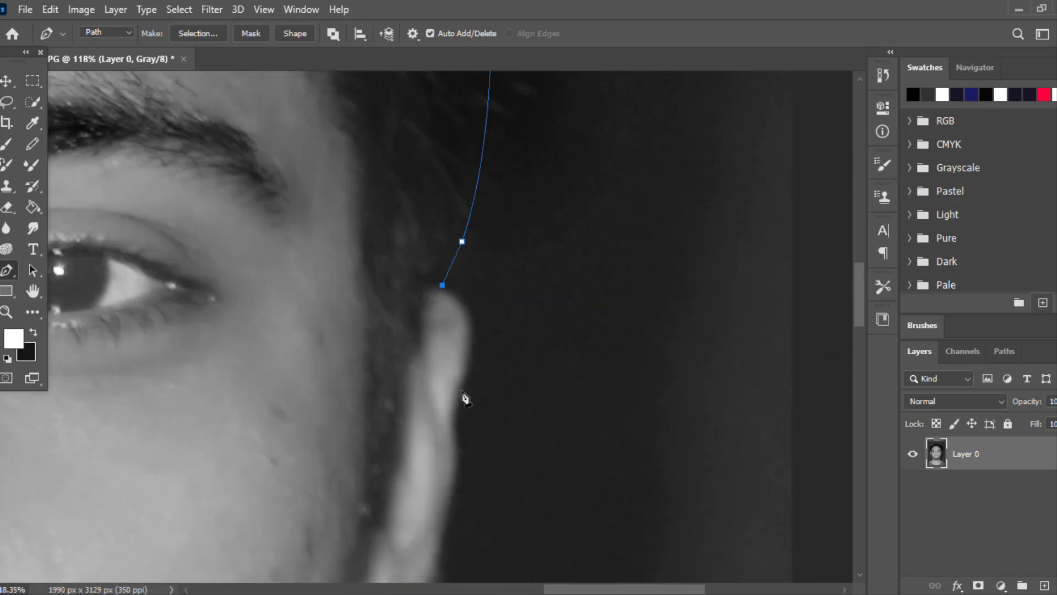
Outline the ear on the image's right side with the pen path, ending beneath the lobe
alt+click(461, 389)
scroll(463, 418, down, 7)
drag(462, 462, 477, 312)
scroll(479, 308, up, 11)
drag(465, 217, 482, 274)
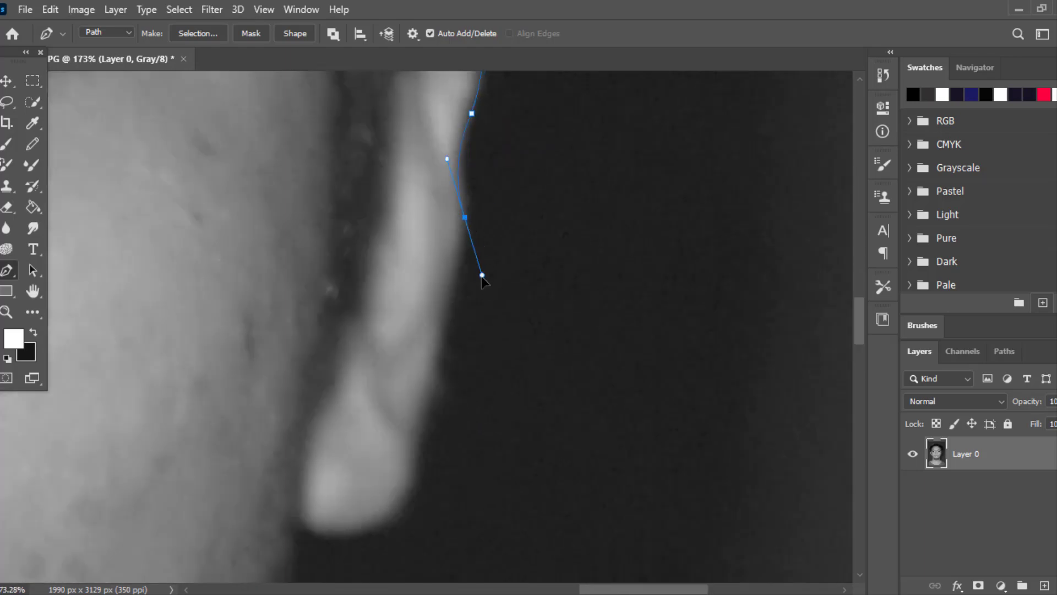
alt+click(438, 348)
drag(380, 524, 408, 342)
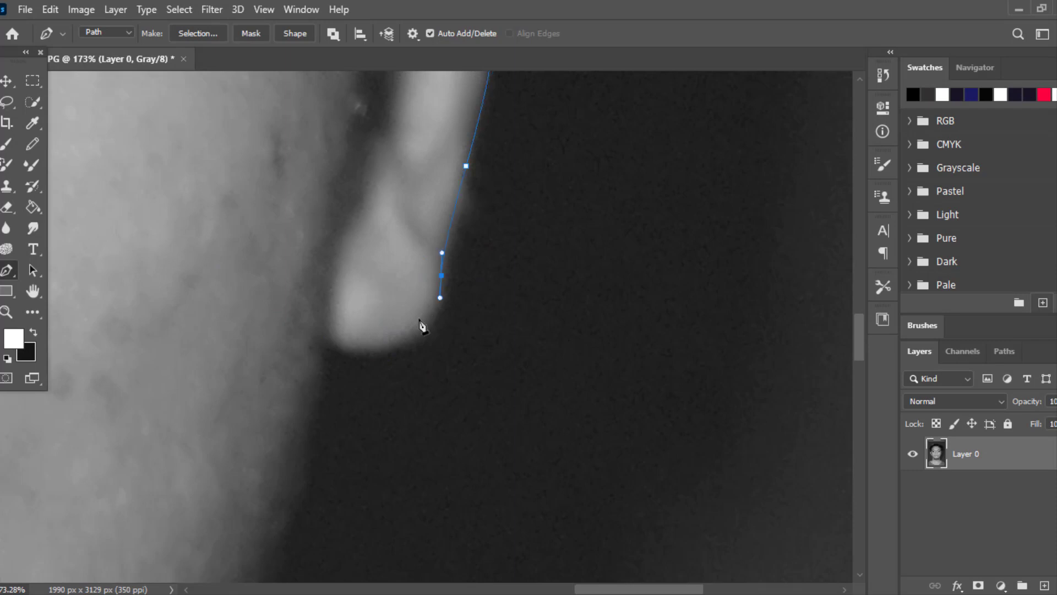
alt+click(328, 329)
Trace the pen path from the right-hand earlobe down the jawline to where it meets the neck
scroll(410, 438, down, 5)
drag(409, 438, 452, 254)
drag(294, 474, 250, 561)
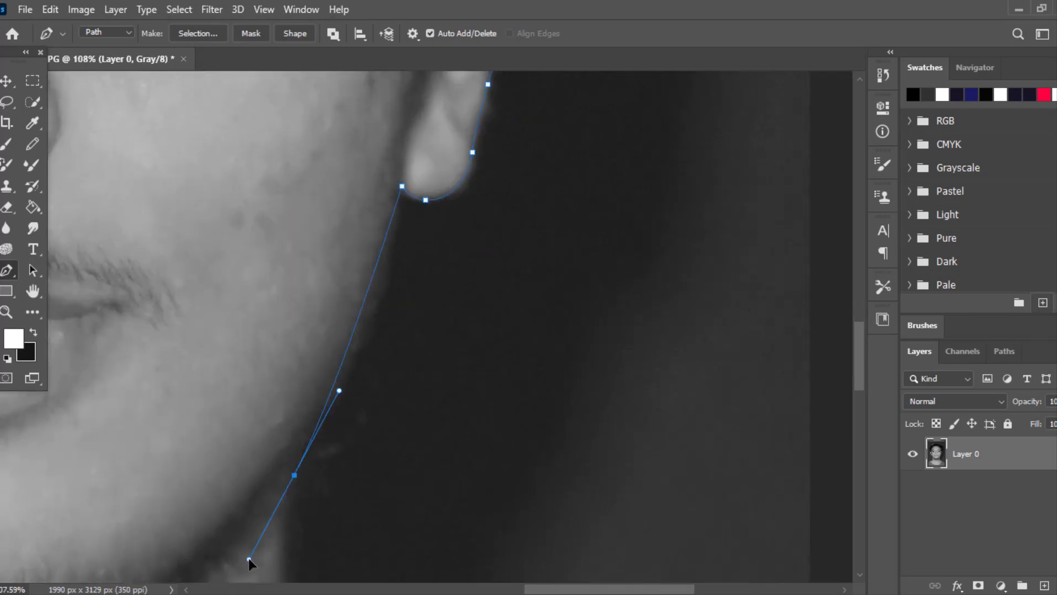
key(ctrl+z)
mouse_move(357, 387)
mouse_down()
mouse_move(494, 332)
mouse_move(410, 444)
mouse_move(403, 438)
mouse_up()
alt+click(477, 333)
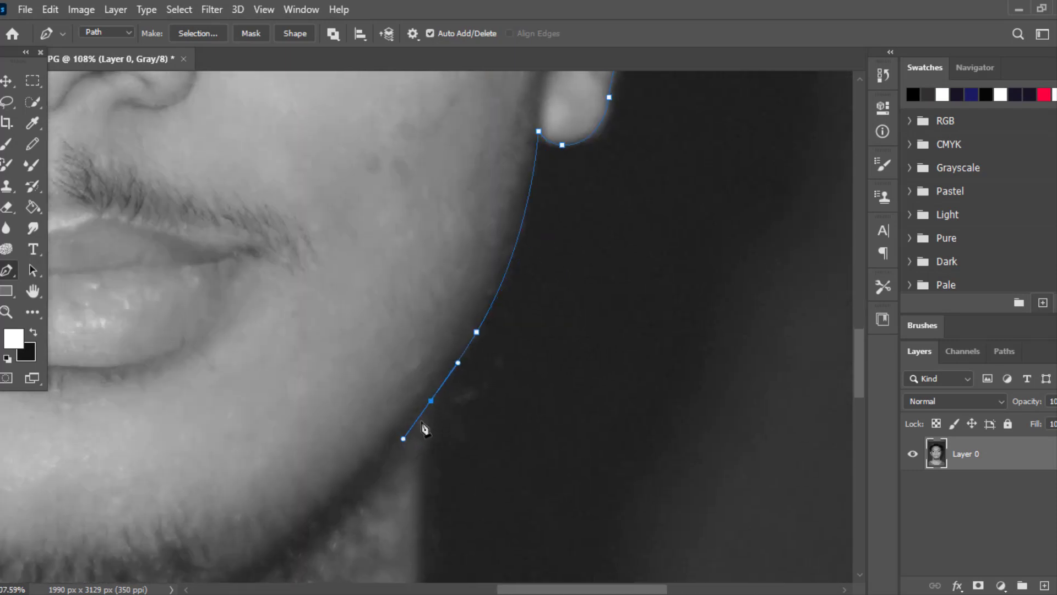
alt+click(430, 402)
Trace the path down the right side of the neck and along the shoulder, and close it at the starting point
scroll(431, 407, down, 6)
drag(430, 567, 511, 419)
alt+click(509, 428)
scroll(532, 430, down, 4)
scroll(612, 447, up, 4)
drag(618, 448, 744, 553)
alt+click(619, 448)
scroll(628, 452, down, 5)
drag(698, 483, 735, 493)
click(314, 491)
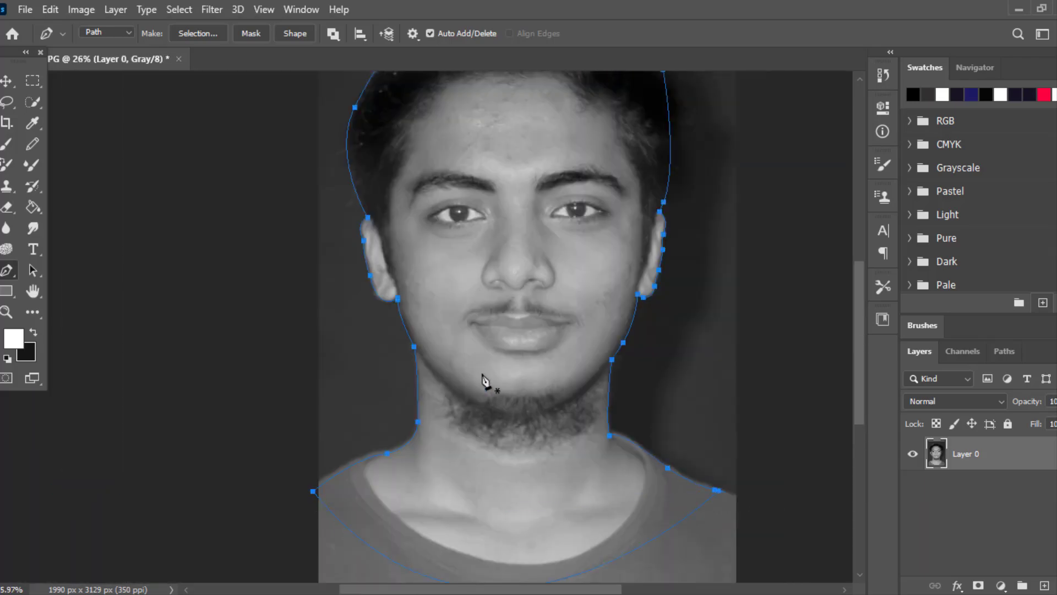
Copy the area enclosed by the pen path to a new layer and hide the original Layer 0
key(ctrl+Return)
key(ctrl+j)
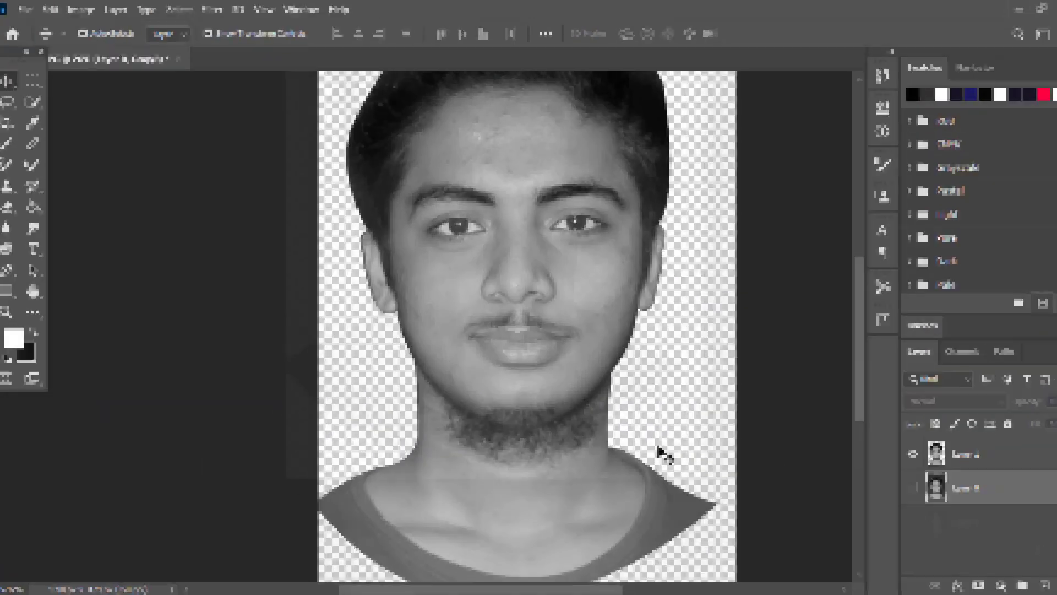
scroll(655, 450, down, 4)
scroll(614, 453, up, 2)
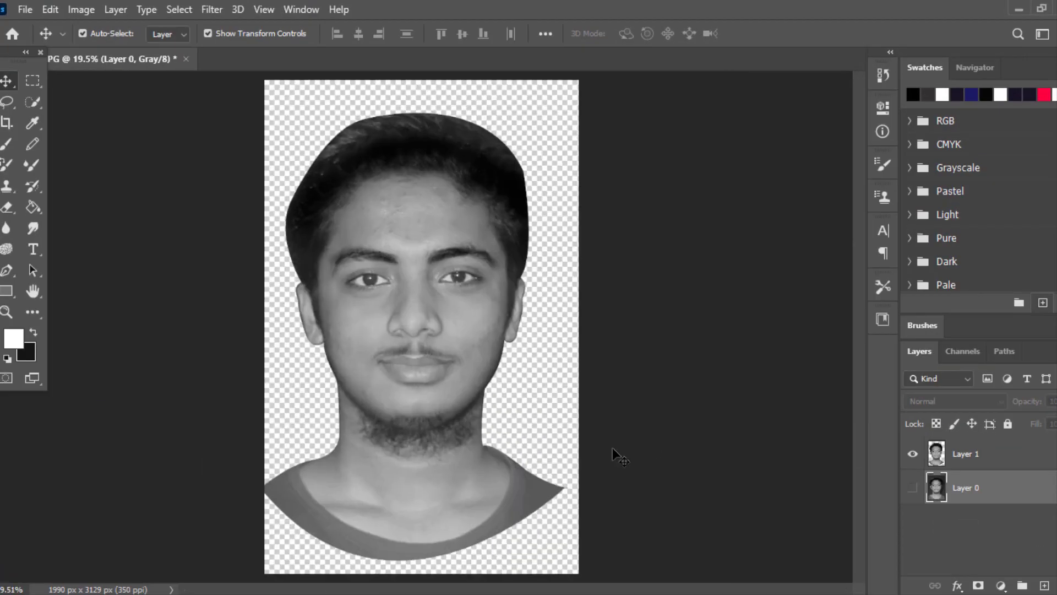
drag(590, 442, 672, 392)
scroll(663, 427, up, 1)
drag(663, 428, 739, 331)
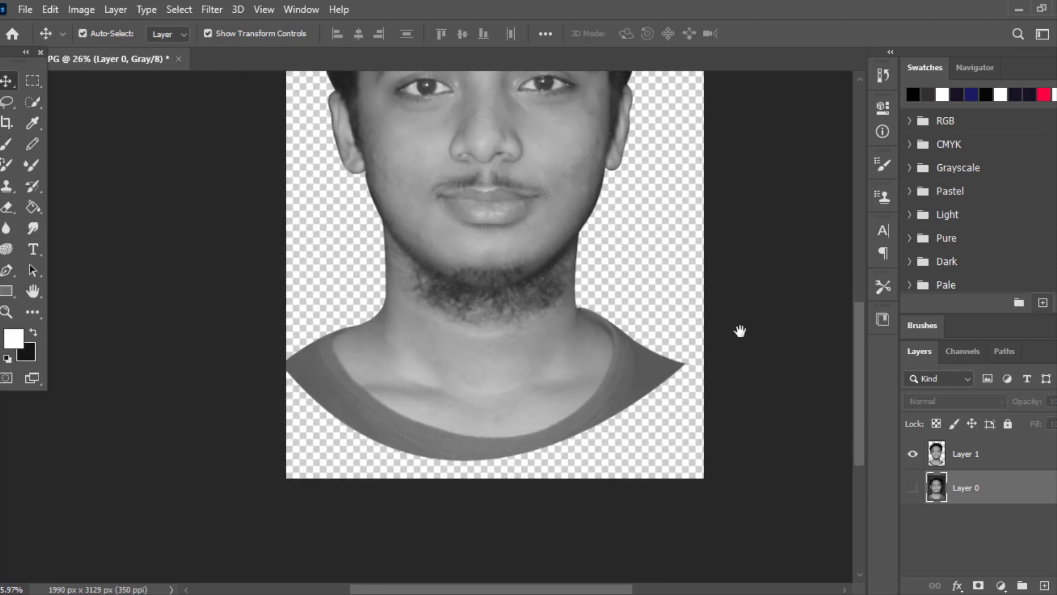
Add a new layer below the cutout and fill it with white using the Paint Bucket
click(1045, 586)
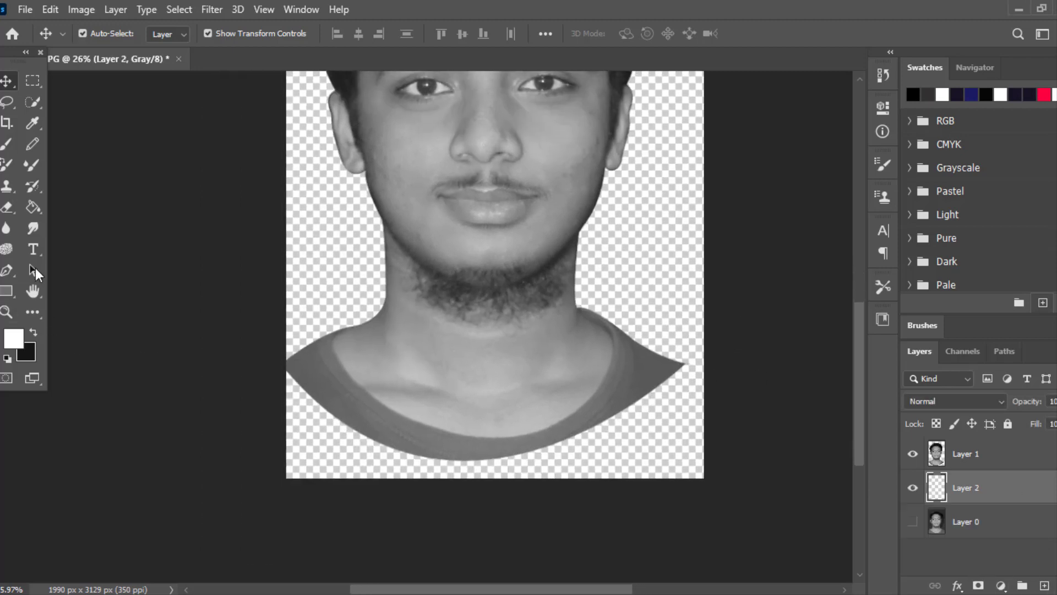
click(33, 208)
click(329, 234)
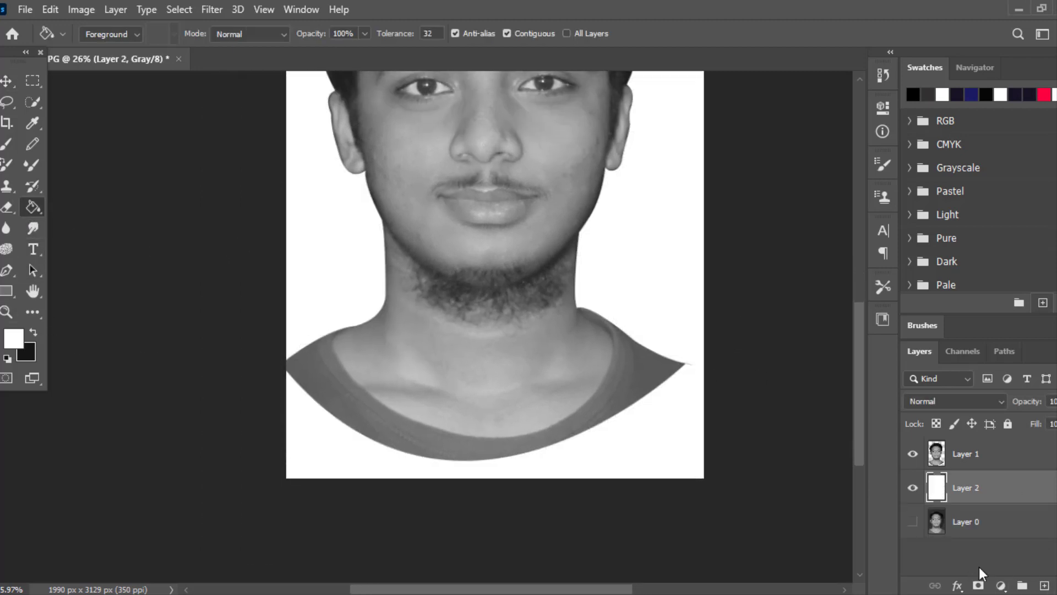
Apply a black (000000) Color Overlay to Layer 2 so the backdrop behind the cutout turns black
double_click(944, 481)
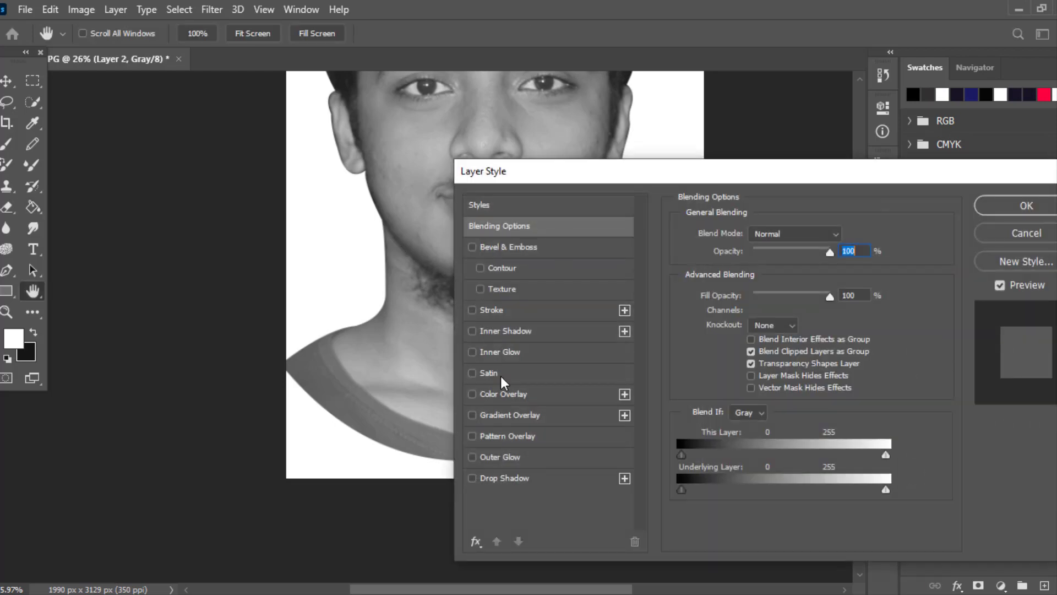
click(517, 397)
click(850, 234)
key(Return)
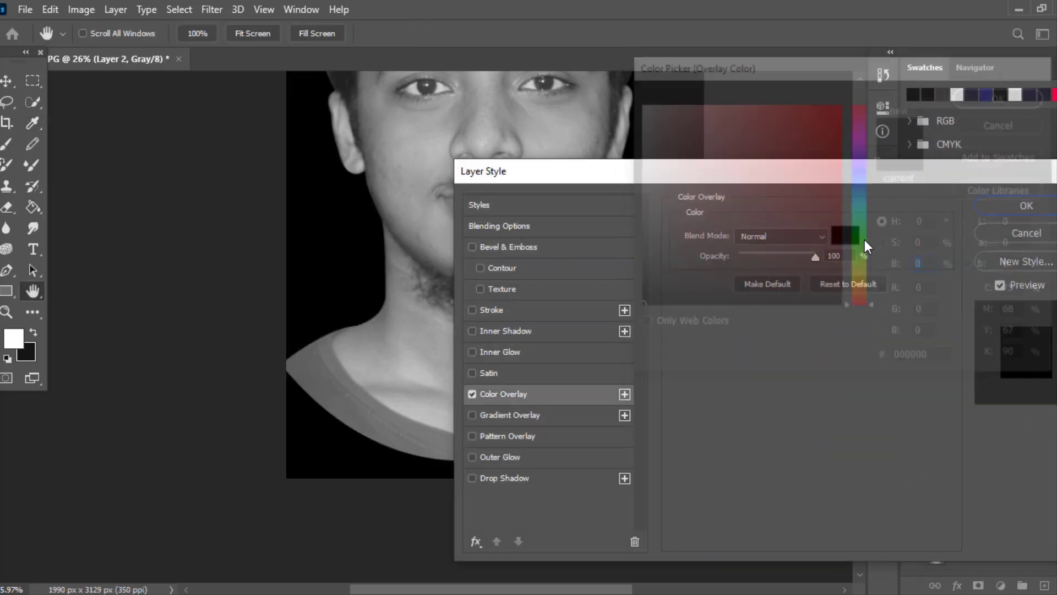
key(Return)
Erase the shirt collar and lower shoulders on Layer 1 with a soft 322 px Eraser at 49% flow
scroll(378, 462, up, 2)
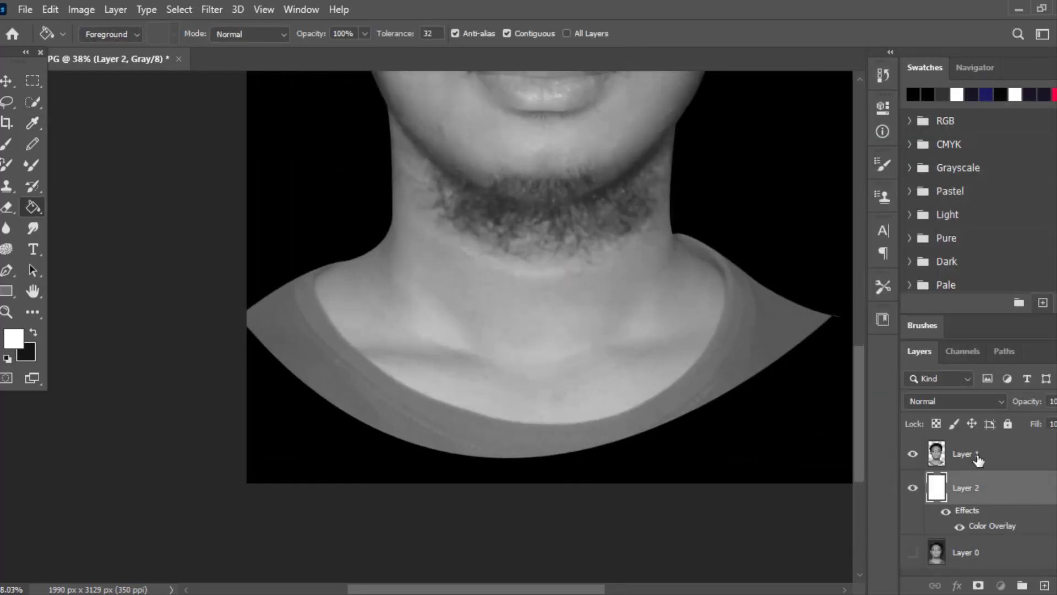
click(977, 457)
click(7, 208)
mouse_move(290, 321)
mouse_down()
mouse_move(354, 439)
mouse_move(252, 358)
mouse_move(669, 501)
mouse_move(580, 460)
mouse_move(867, 308)
mouse_move(539, 497)
mouse_move(179, 408)
mouse_move(503, 424)
mouse_move(616, 347)
mouse_move(437, 375)
mouse_move(514, 363)
mouse_move(361, 305)
mouse_move(387, 285)
mouse_move(404, 385)
mouse_move(682, 384)
mouse_move(576, 370)
mouse_move(736, 319)
mouse_up()
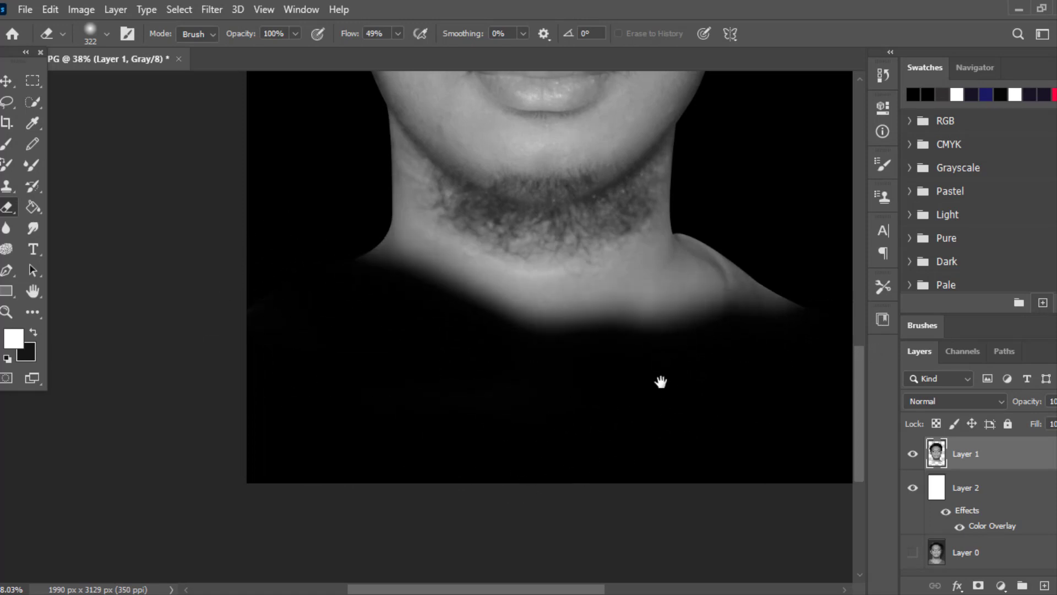
Erase the neck, remaining shoulder and lower beard on Layer 1, fading the chin softly into the black background
mouse_move(659, 309)
mouse_down()
mouse_move(659, 374)
mouse_move(480, 512)
mouse_up()
alt+click(704, 322)
click(517, 254)
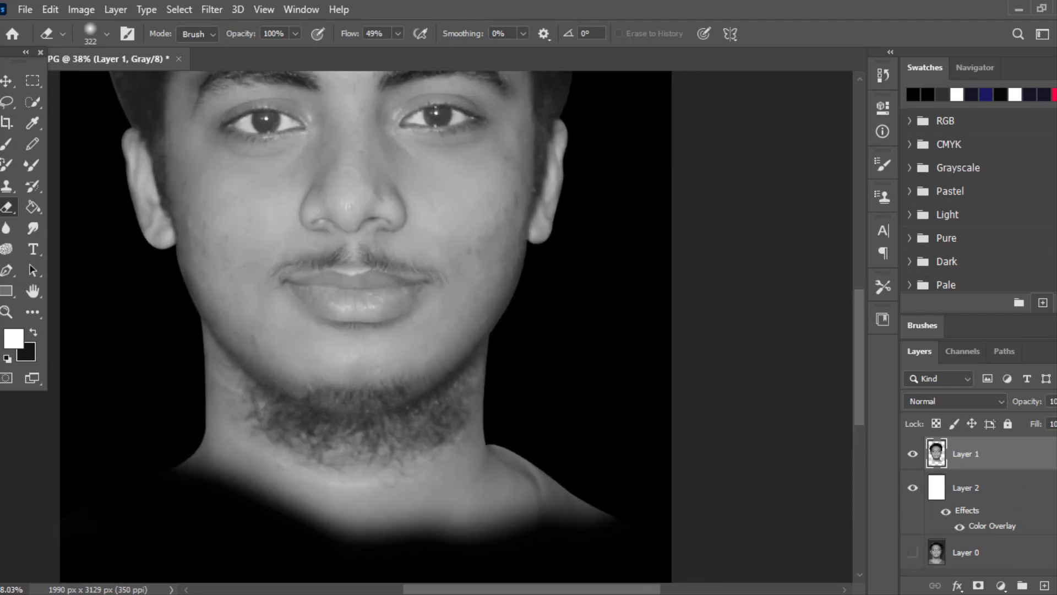
drag(553, 582, 583, 552)
mouse_move(205, 349)
mouse_down()
mouse_move(193, 349)
mouse_move(360, 482)
mouse_move(560, 519)
mouse_move(535, 429)
mouse_move(540, 321)
mouse_move(435, 434)
mouse_move(547, 379)
mouse_move(484, 465)
mouse_move(398, 430)
mouse_move(321, 432)
mouse_move(232, 373)
mouse_move(190, 326)
mouse_move(338, 422)
mouse_move(377, 427)
mouse_move(448, 426)
mouse_move(503, 383)
mouse_move(521, 350)
mouse_move(526, 366)
mouse_move(316, 458)
mouse_move(447, 430)
mouse_move(320, 422)
mouse_move(193, 329)
mouse_move(232, 387)
mouse_up()
Darken the hair on the crown and both sides of the head with the Burn tool, using a 149 px brush on Midtones at 50% exposure
scroll(480, 463, down, 2)
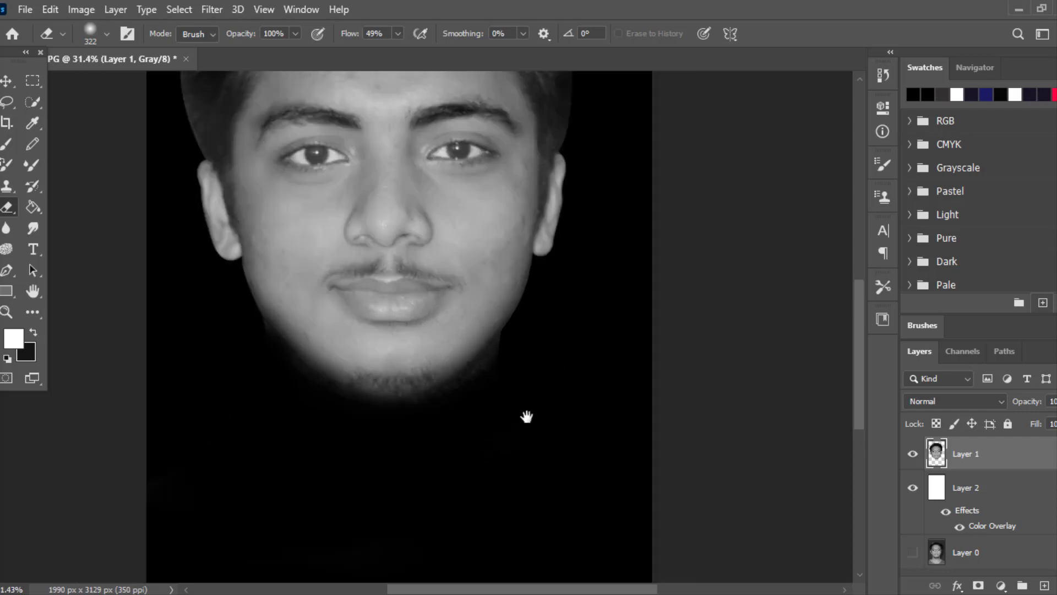
drag(527, 418, 596, 554)
scroll(609, 506, down, 3)
drag(613, 465, 597, 491)
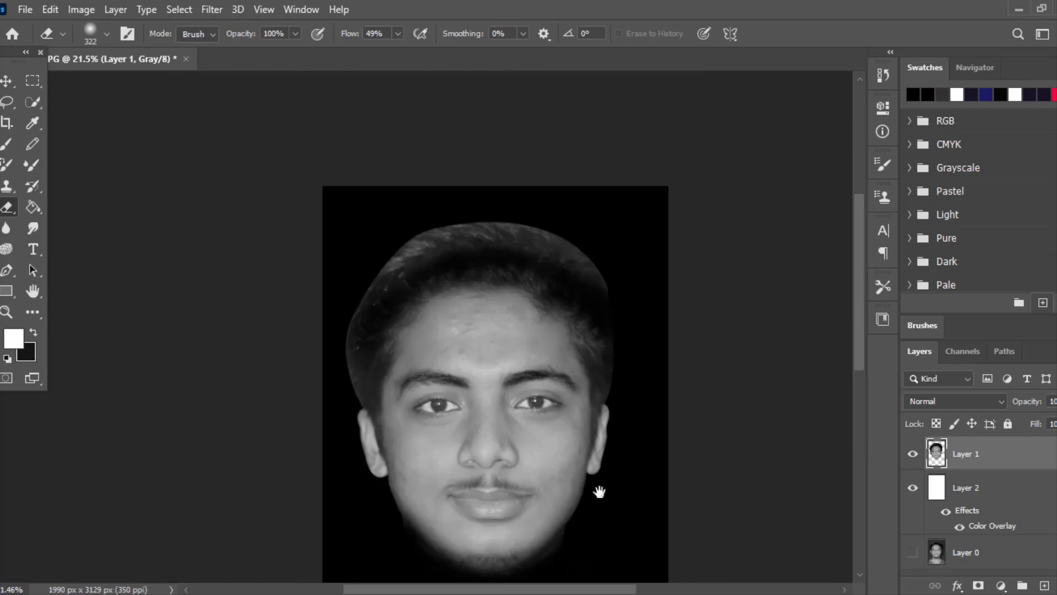
key(o)
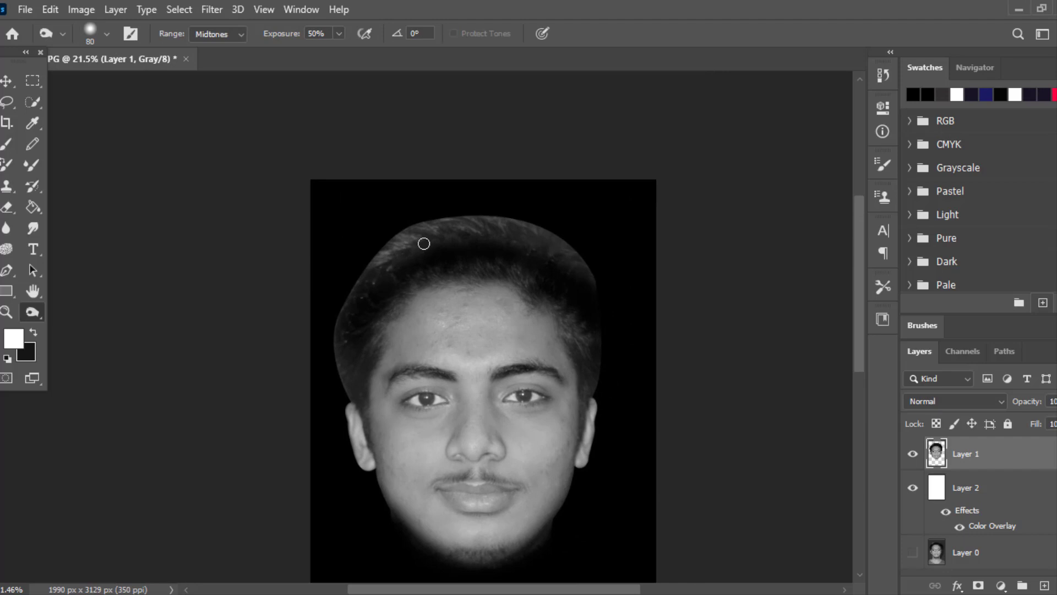
right_click(499, 235)
click(314, 245)
drag(395, 232, 473, 223)
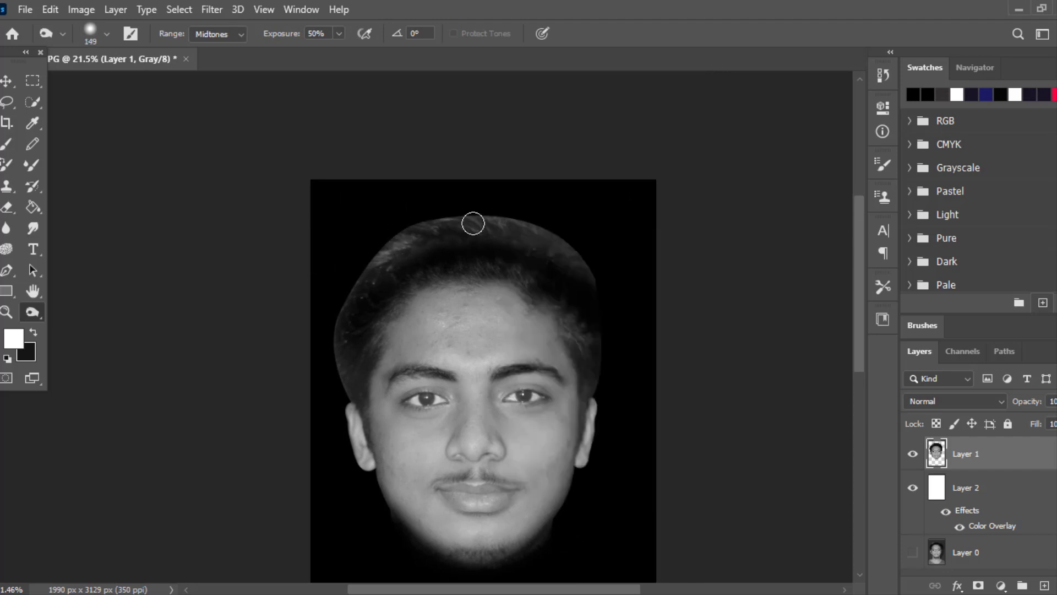
mouse_move(376, 256)
mouse_down()
mouse_move(354, 286)
mouse_move(425, 217)
mouse_move(489, 243)
mouse_move(401, 247)
mouse_move(362, 319)
mouse_up()
drag(340, 361, 493, 192)
mouse_move(493, 238)
mouse_down()
mouse_move(561, 240)
mouse_move(583, 270)
mouse_up()
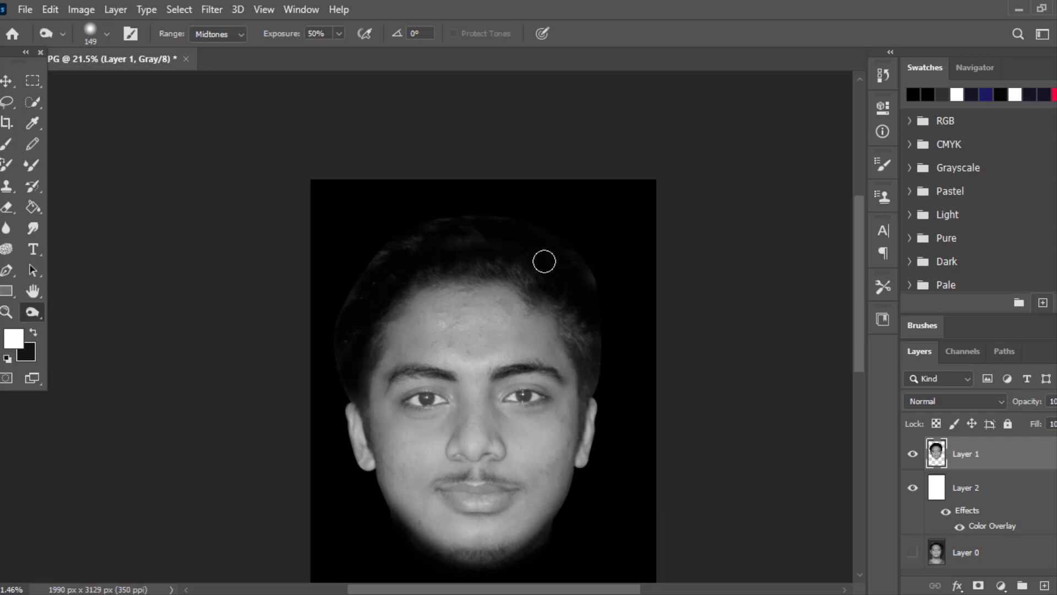
drag(549, 294, 606, 371)
drag(581, 415, 584, 401)
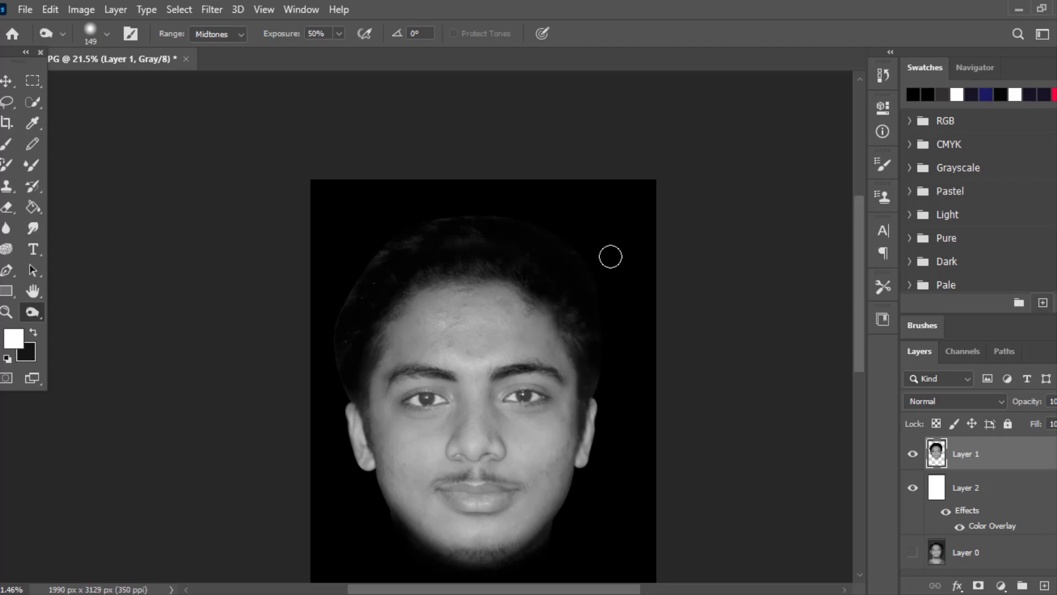
scroll(560, 324, down, 3)
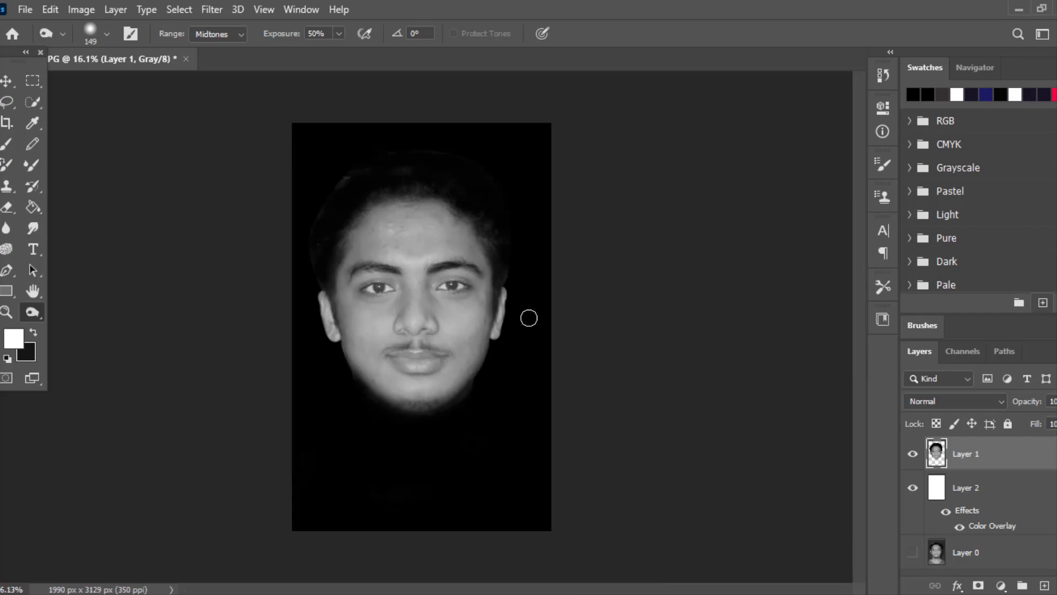
scroll(514, 308, up, 2)
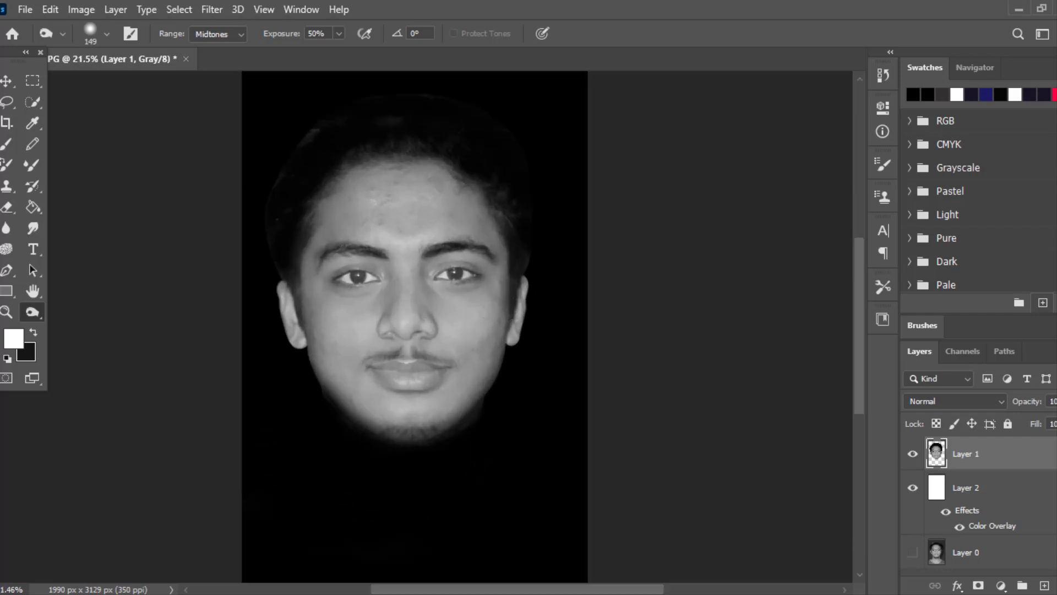
Show the rulers and place a vertical guide through the centre of the face, along the middle of the nose
key(v)
click(158, 245)
scroll(281, 287, up, 1)
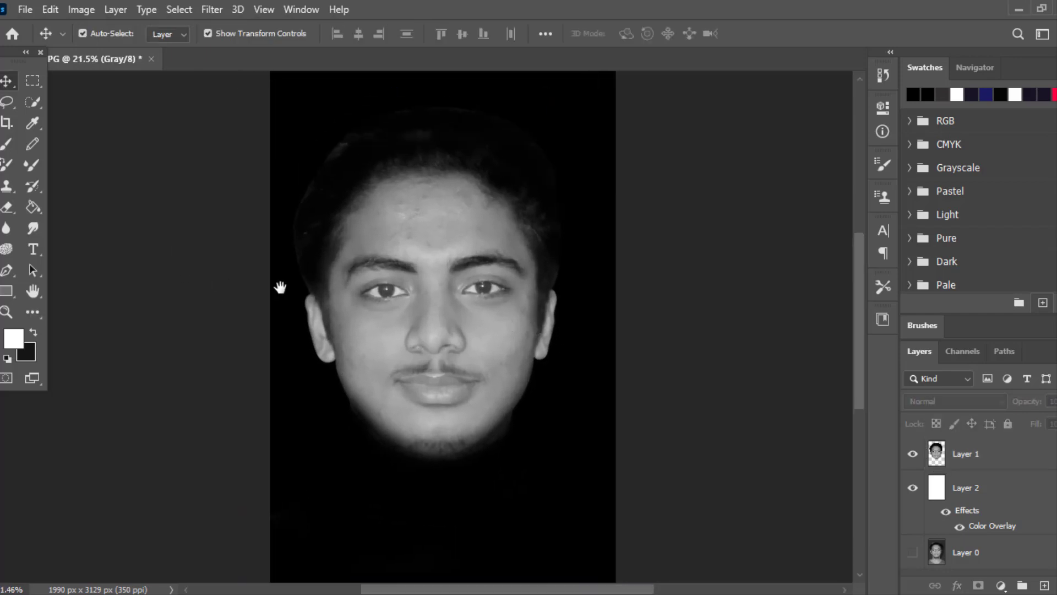
click(414, 291)
click(6, 269)
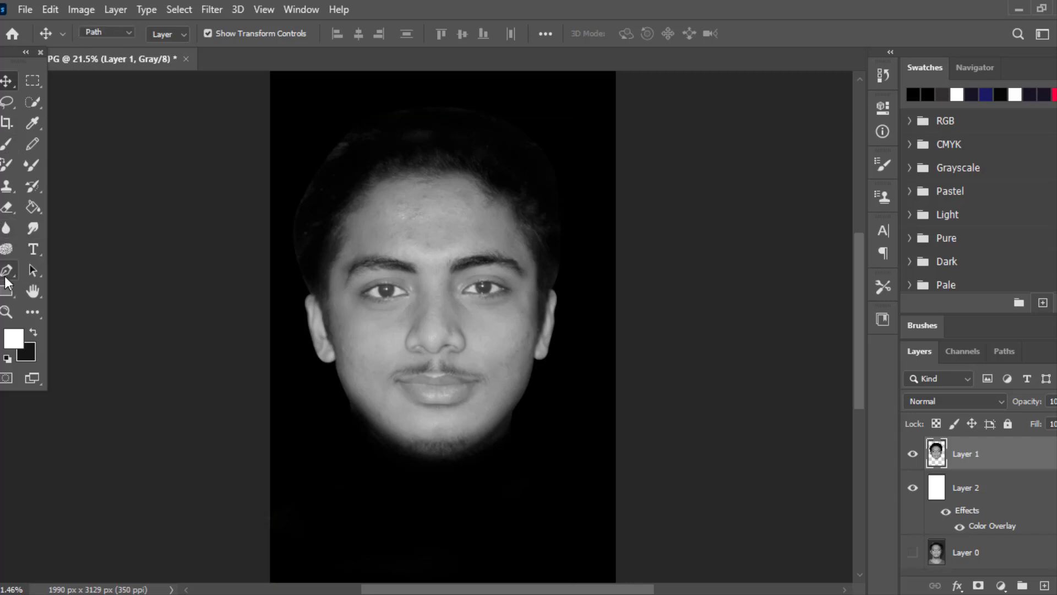
key(v)
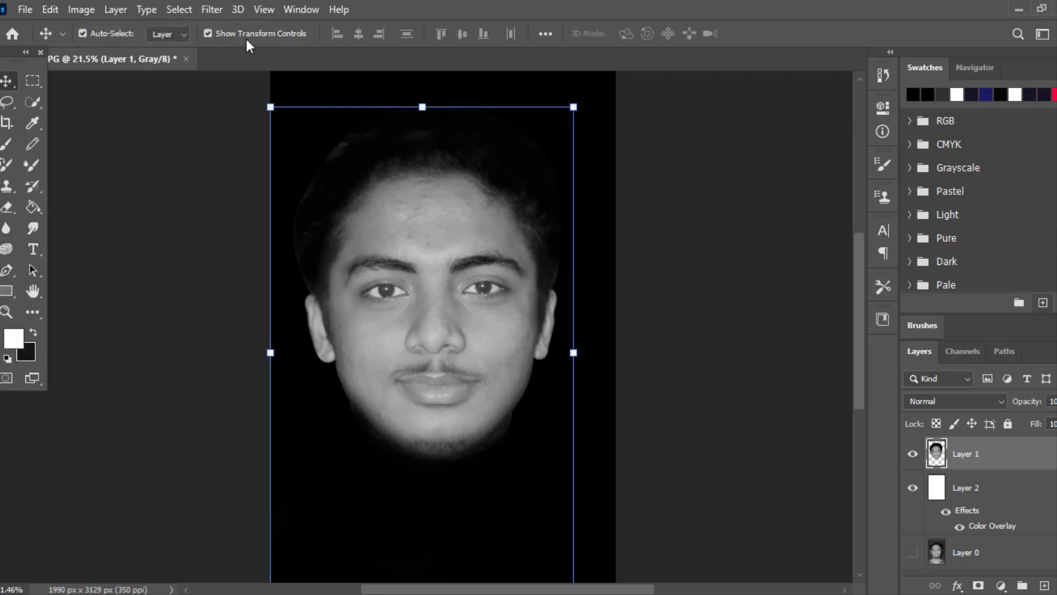
click(263, 10)
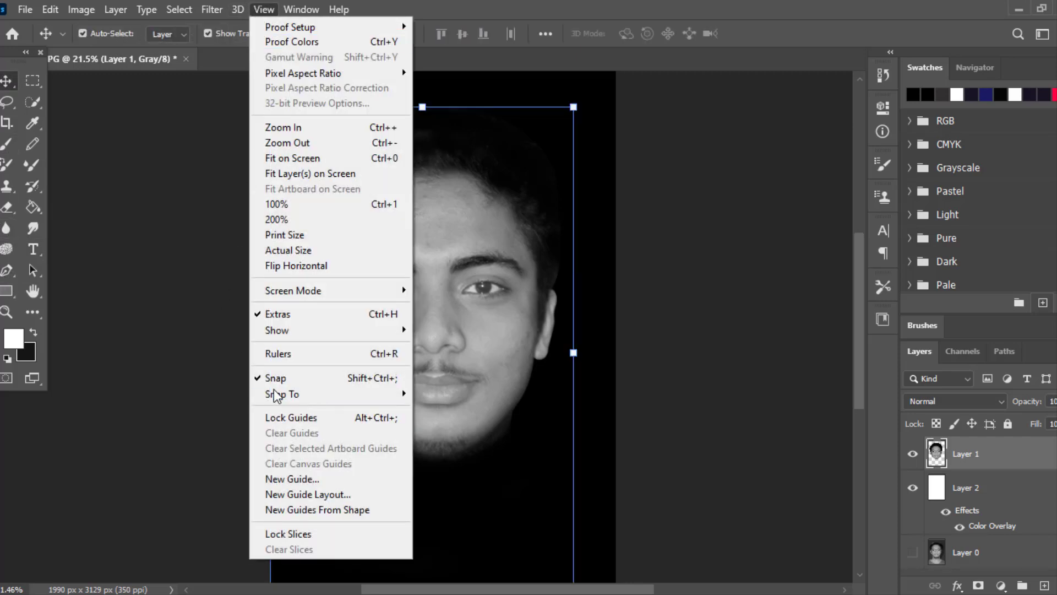
click(276, 352)
drag(4, 426, 406, 447)
click(685, 370)
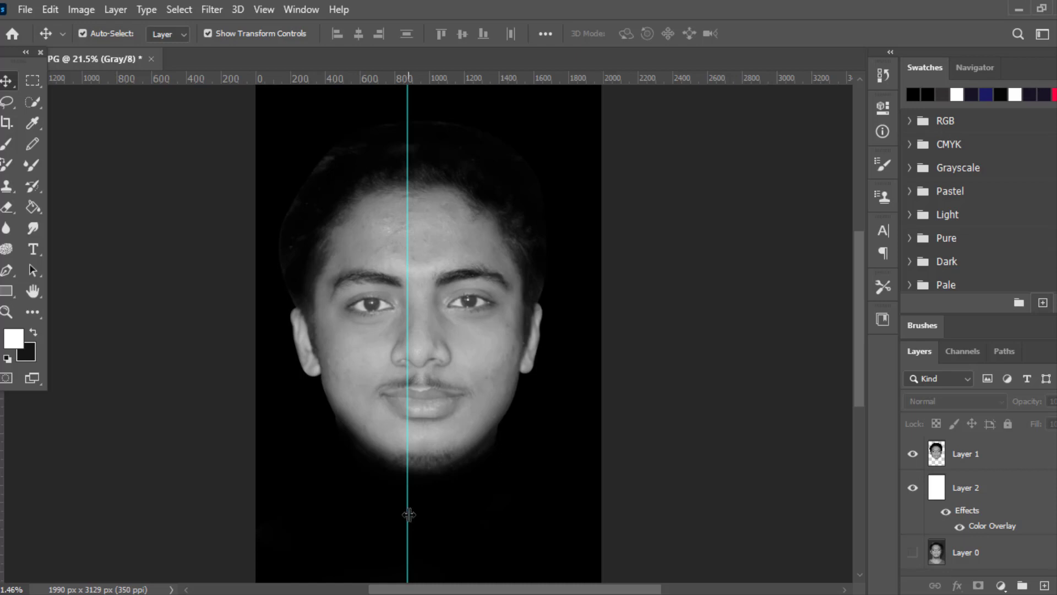
drag(409, 514, 420, 517)
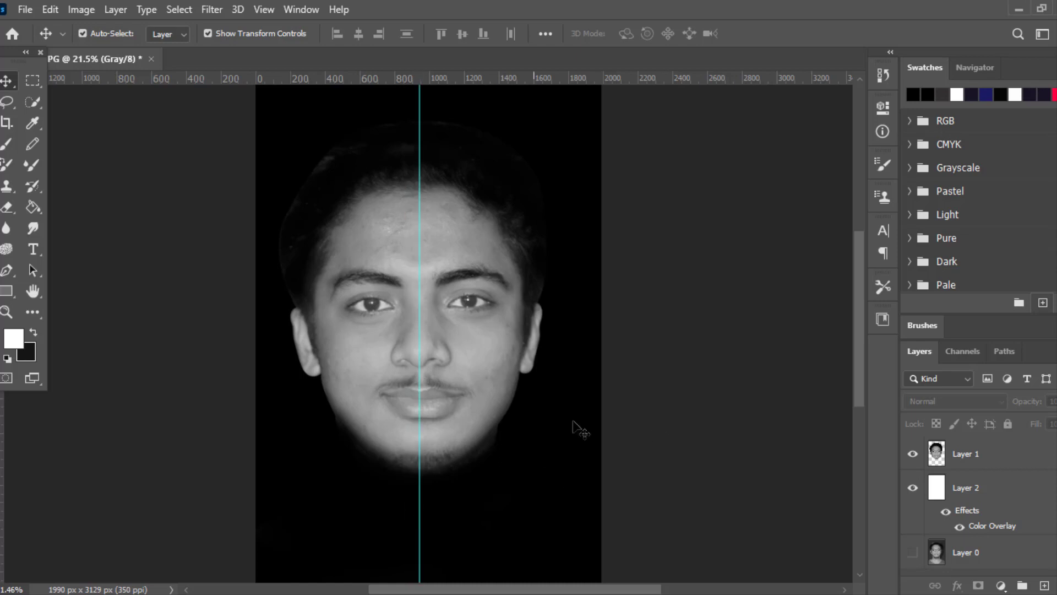
Draw a closed pen path along the guide and around the right-hand half of the face, and convert it to a selection
click(8, 270)
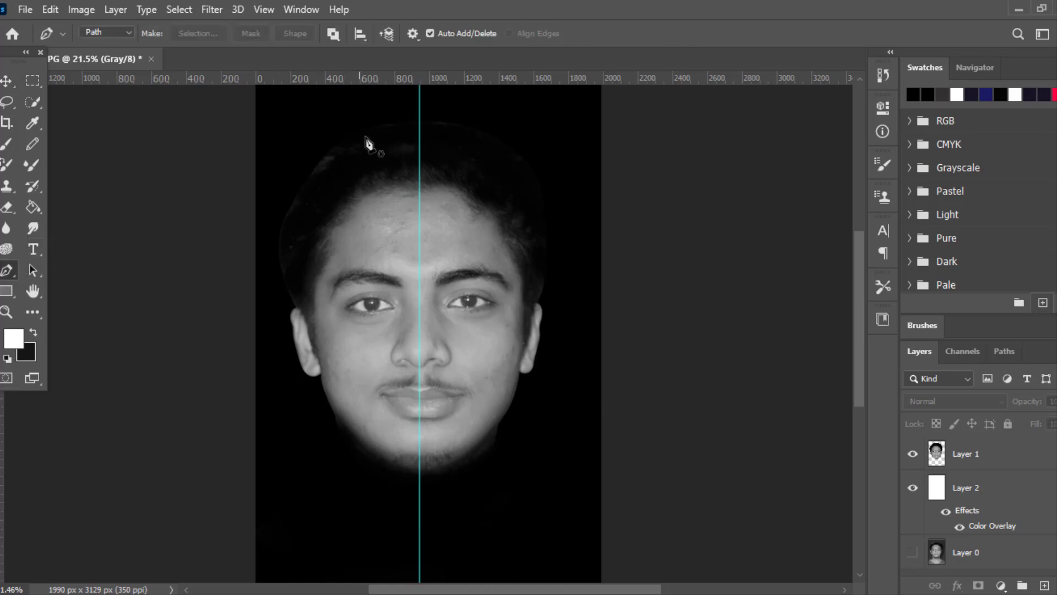
click(420, 108)
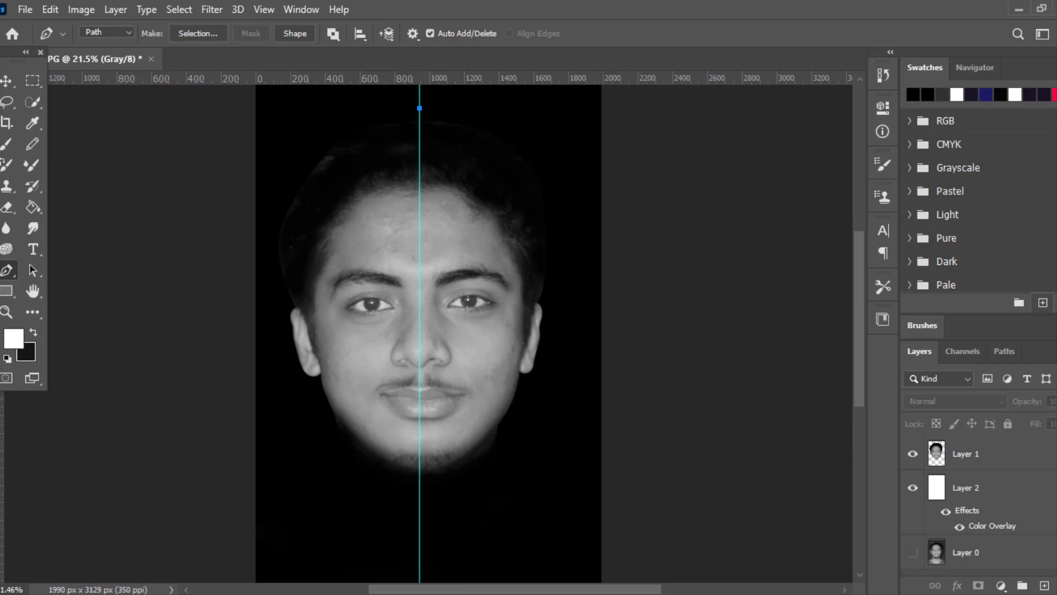
click(420, 549)
click(599, 541)
drag(729, 434, 729, 403)
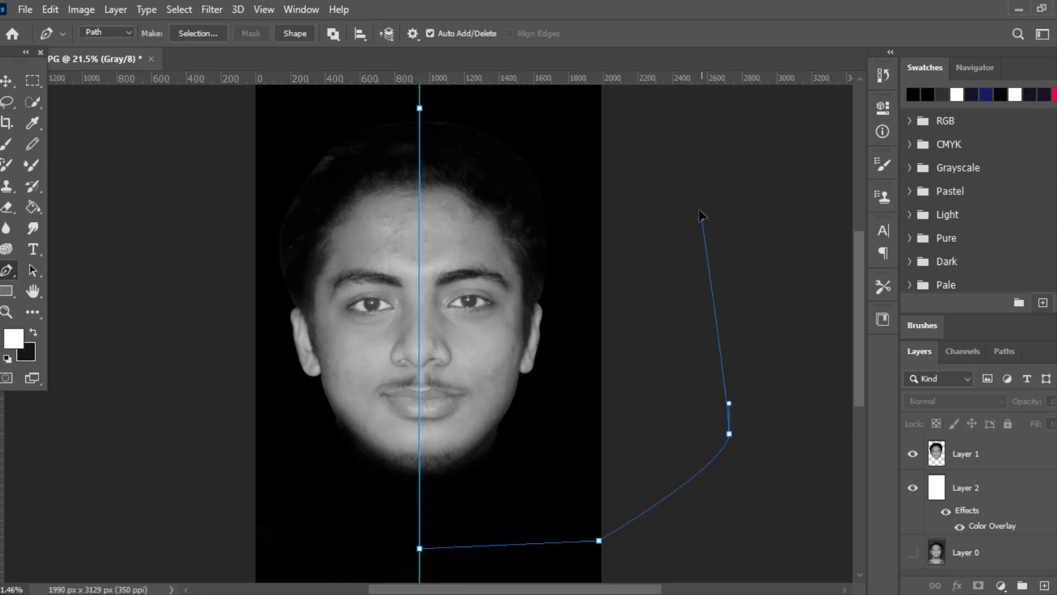
click(420, 108)
key(ctrl+Return)
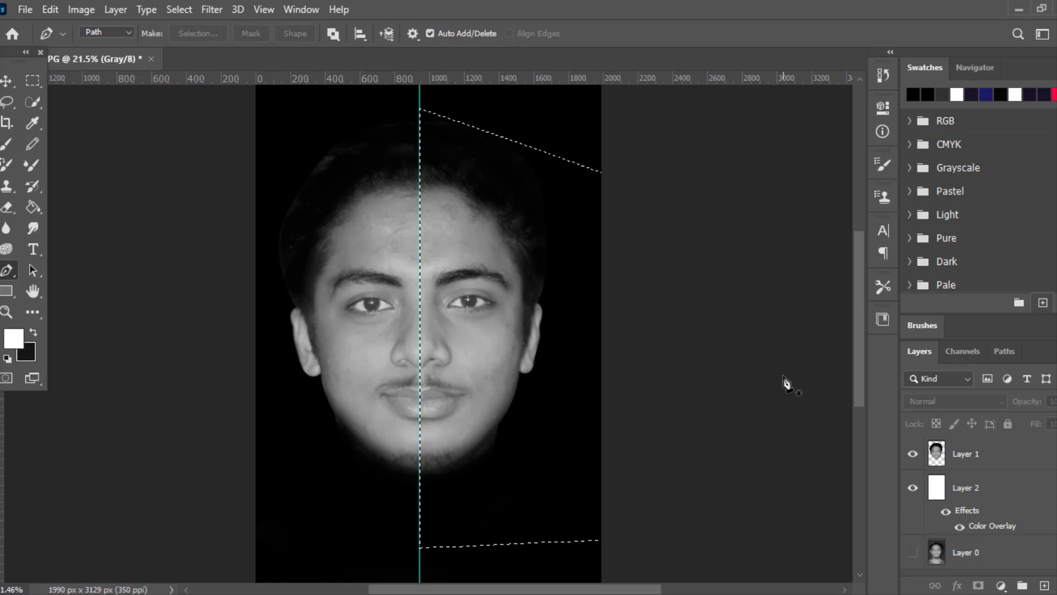
Copy the selected half of the face from Layer 1 to a new layer and check it by toggling Layer 1's visibility
click(7, 81)
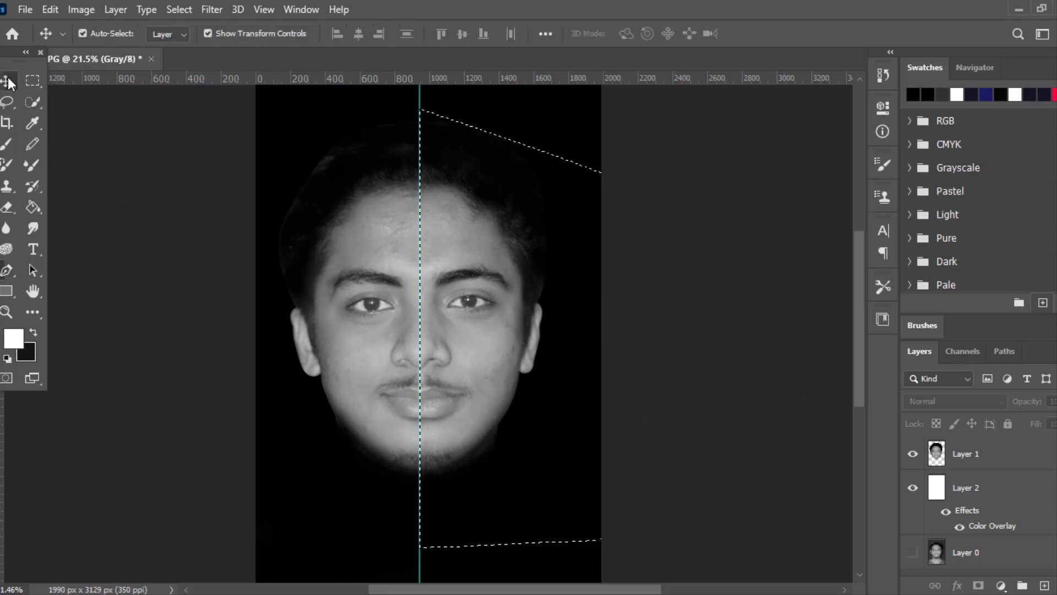
click(997, 464)
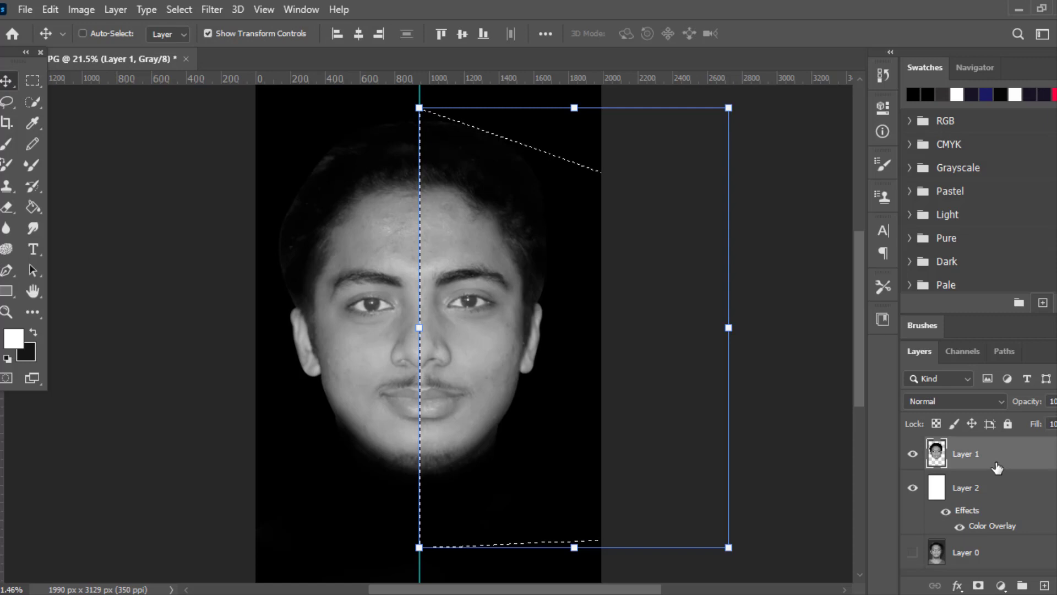
key(ctrl+j)
click(728, 461)
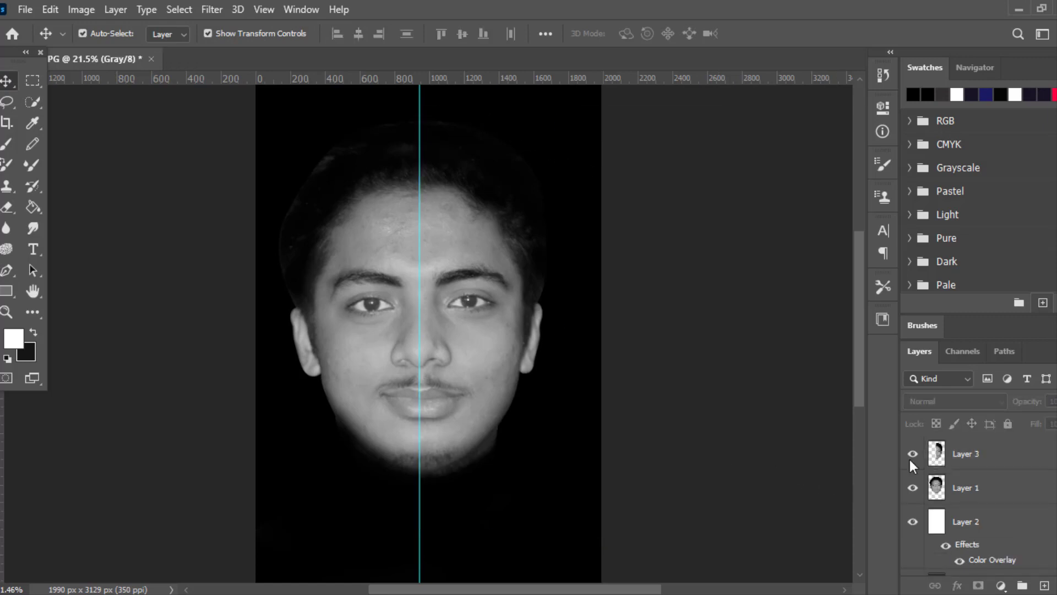
click(913, 487)
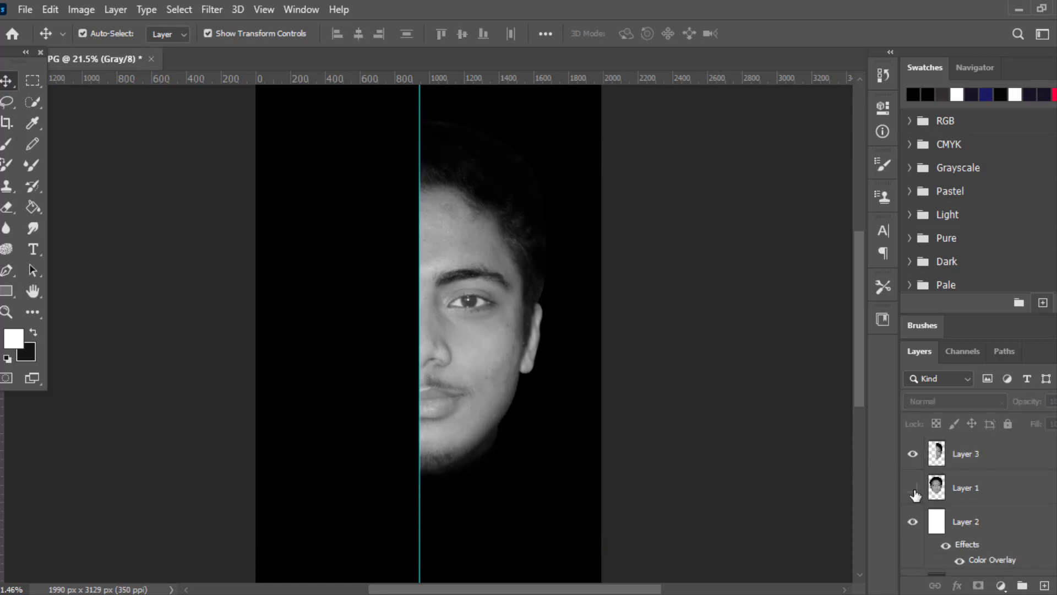
click(913, 488)
click(913, 487)
click(913, 487)
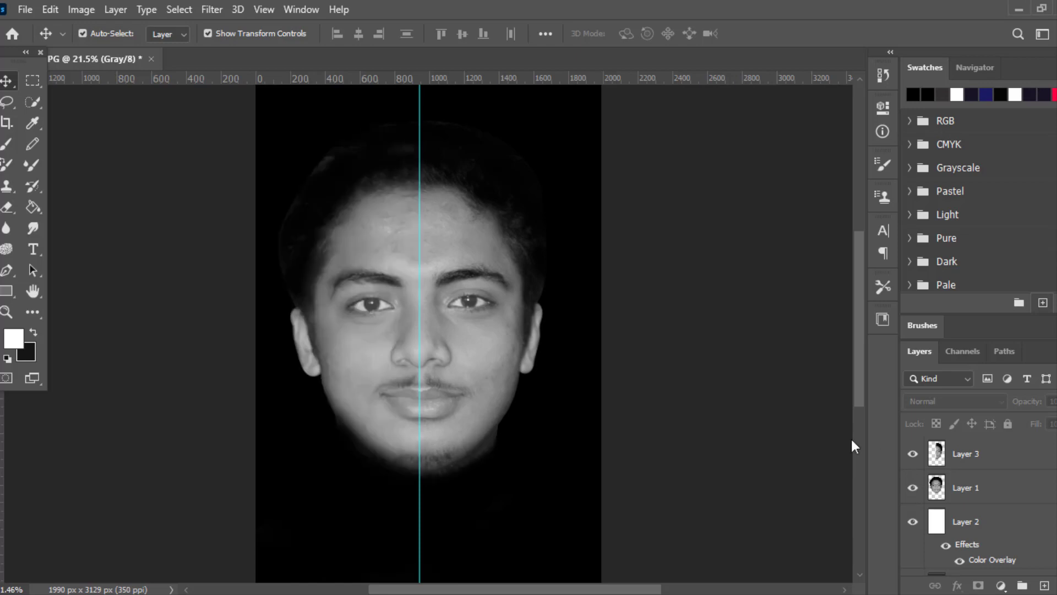
click(985, 462)
click(739, 351)
scroll(703, 376, up, 1)
drag(750, 348, 753, 348)
scroll(612, 360, up, 2)
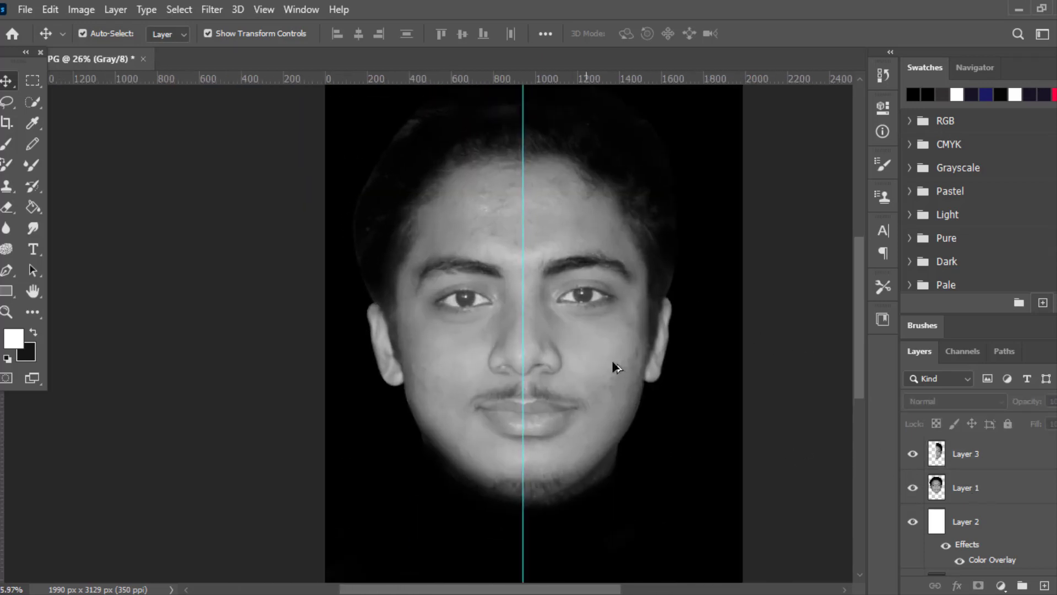
scroll(523, 359, up, 2)
drag(570, 343, 564, 304)
scroll(588, 340, down, 1)
scroll(546, 310, up, 1)
scroll(557, 282, down, 1)
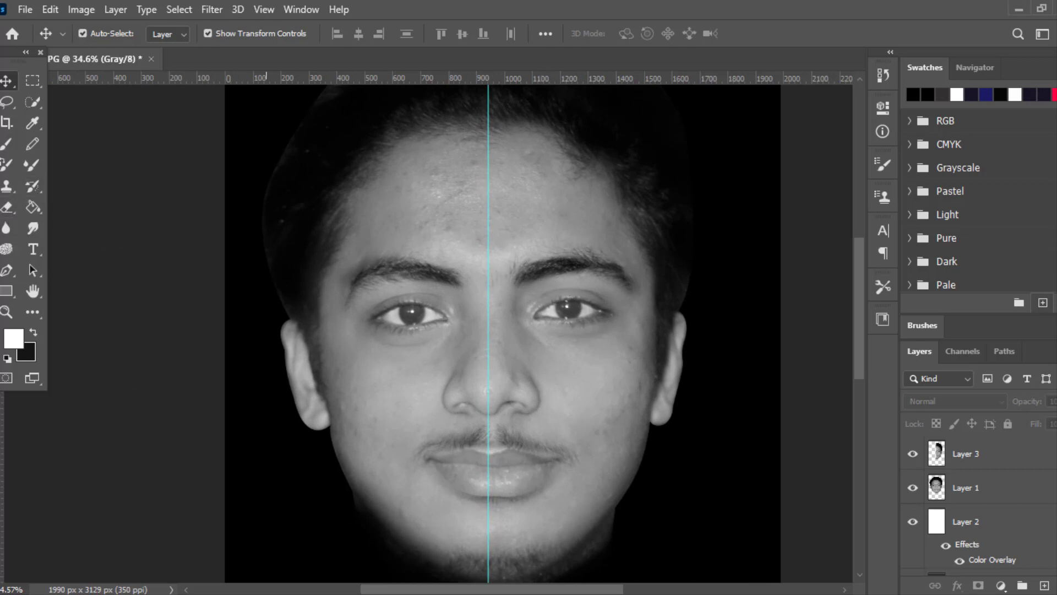
Add a white text line in Franklin Gothic Heavy with the copied sentence "He provides for whomever He wills. He is the Mighty, the Mighty"
click(344, 509)
key(t)
click(361, 229)
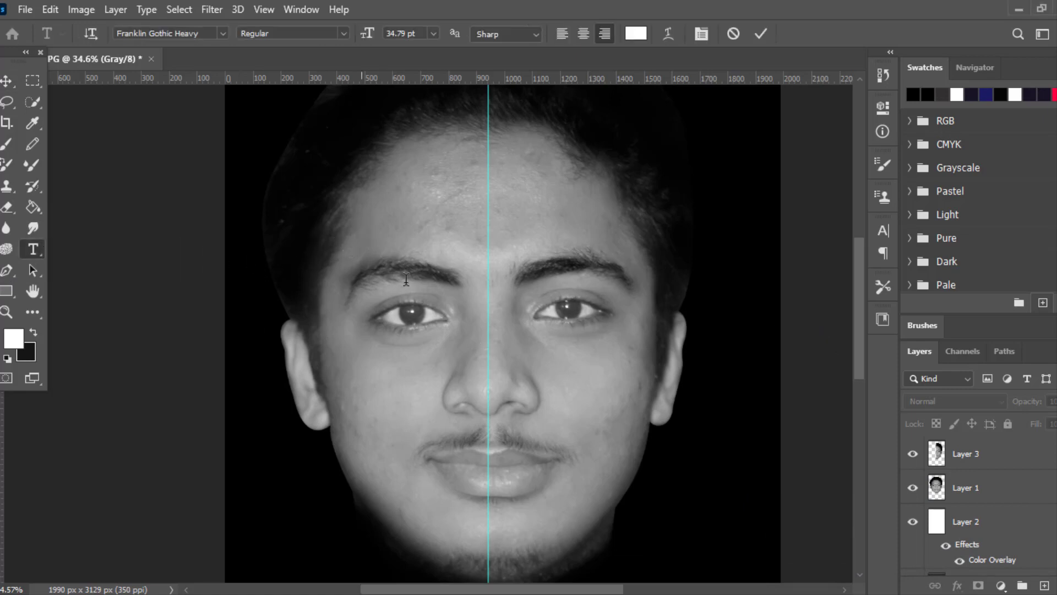
key(ctrl+v)
key(ctrl+Return)
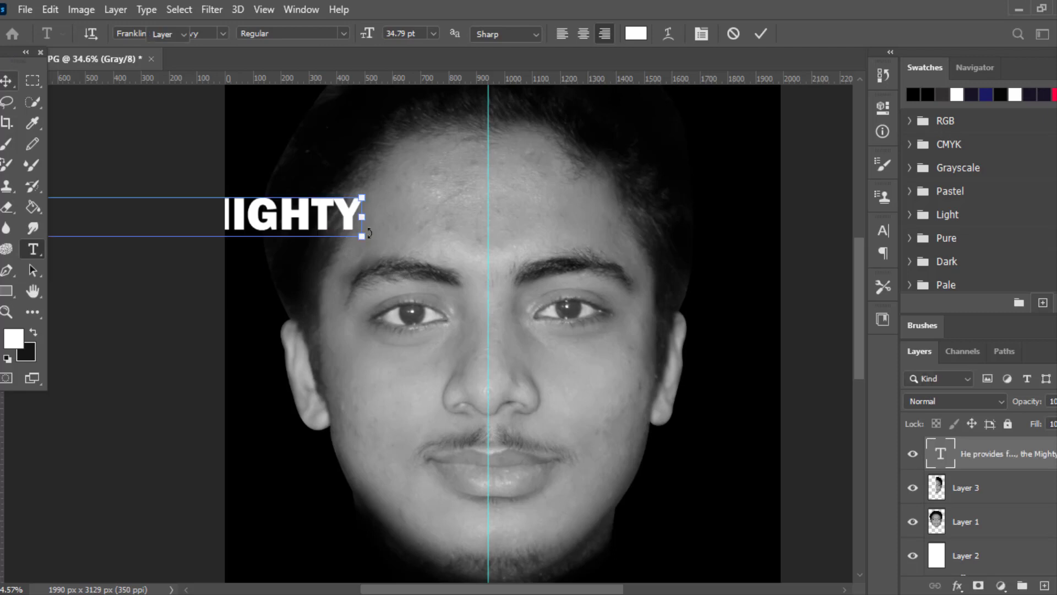
Scale the text line down and move it across the face just above the eyebrows, starting at the left-hand hairline
drag(364, 228, 804, 260)
scroll(538, 245, down, 2)
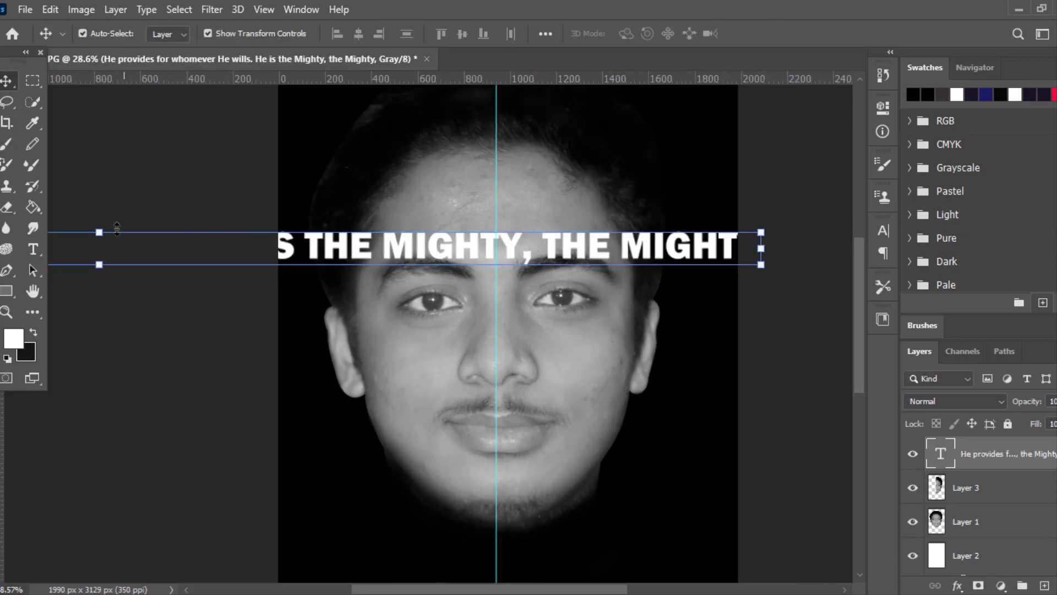
mouse_move(105, 253)
mouse_down()
mouse_move(105, 276)
mouse_move(109, 239)
mouse_up()
key(Return)
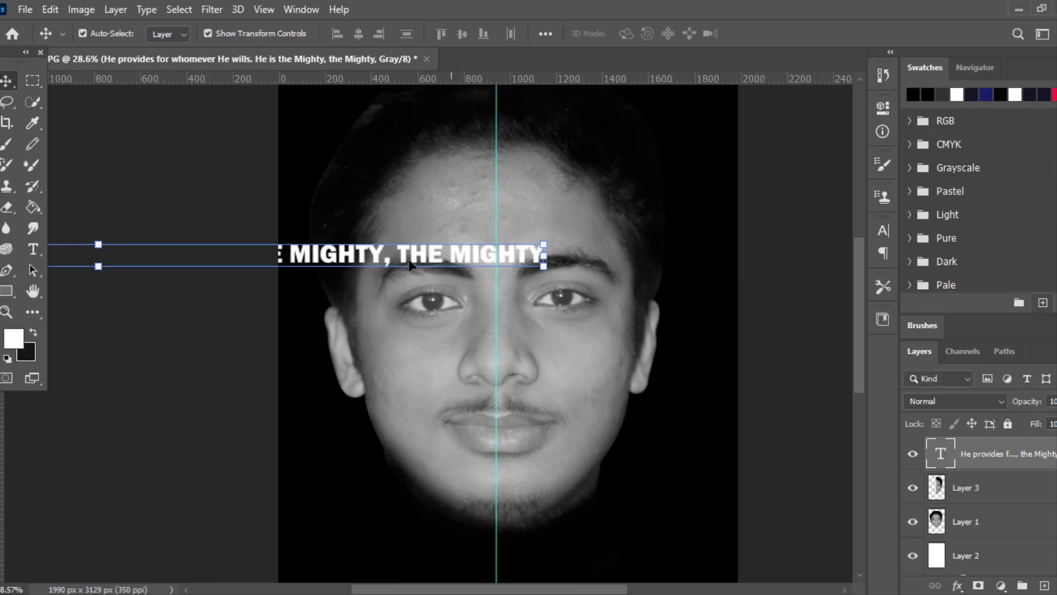
drag(378, 257, 785, 258)
drag(449, 259, 707, 259)
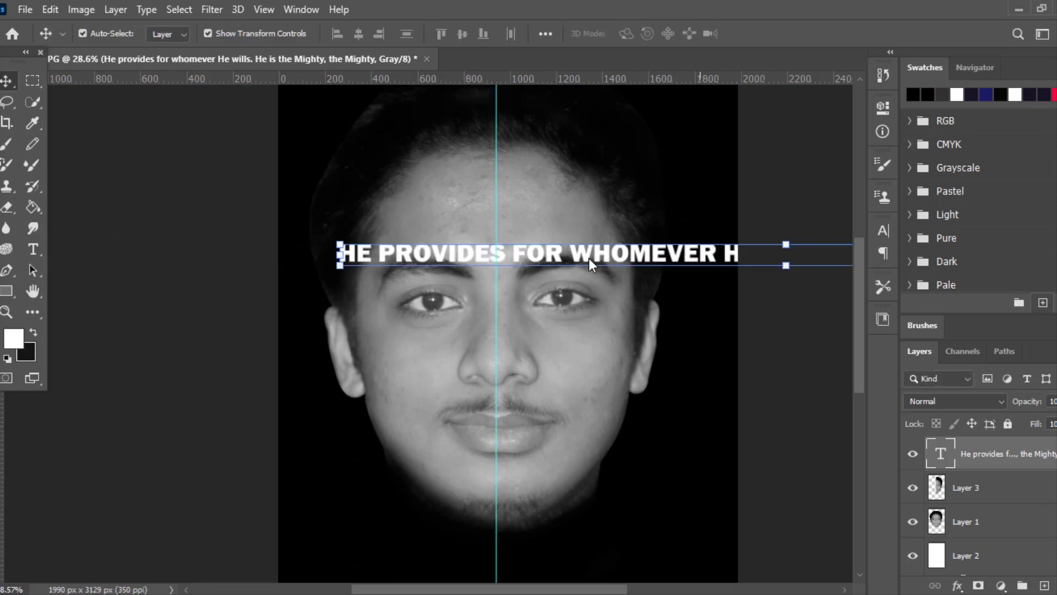
Break the text line after "HE PROVIDES" and move the block left and up until its right end meets the canvas edge
double_click(496, 252)
click(515, 254)
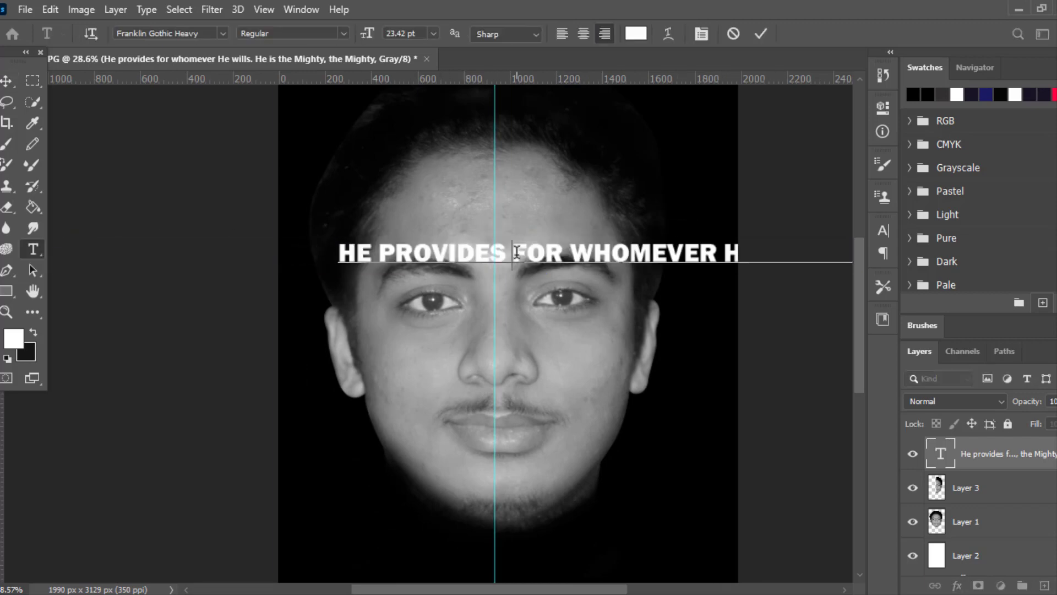
key(BackSpace)
key(Return)
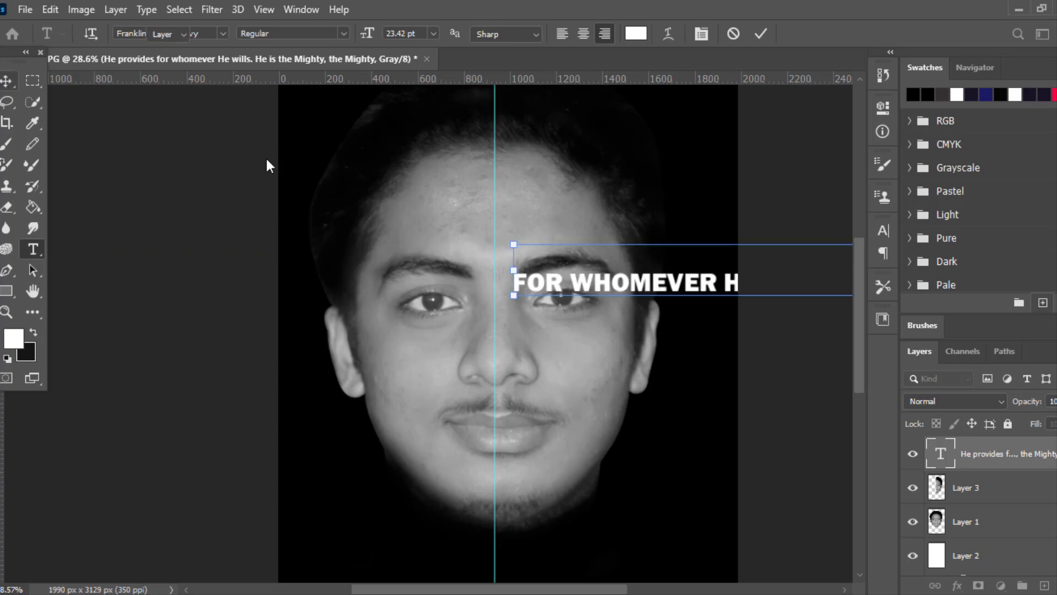
click(8, 81)
drag(705, 276, 189, 277)
drag(631, 285, 667, 263)
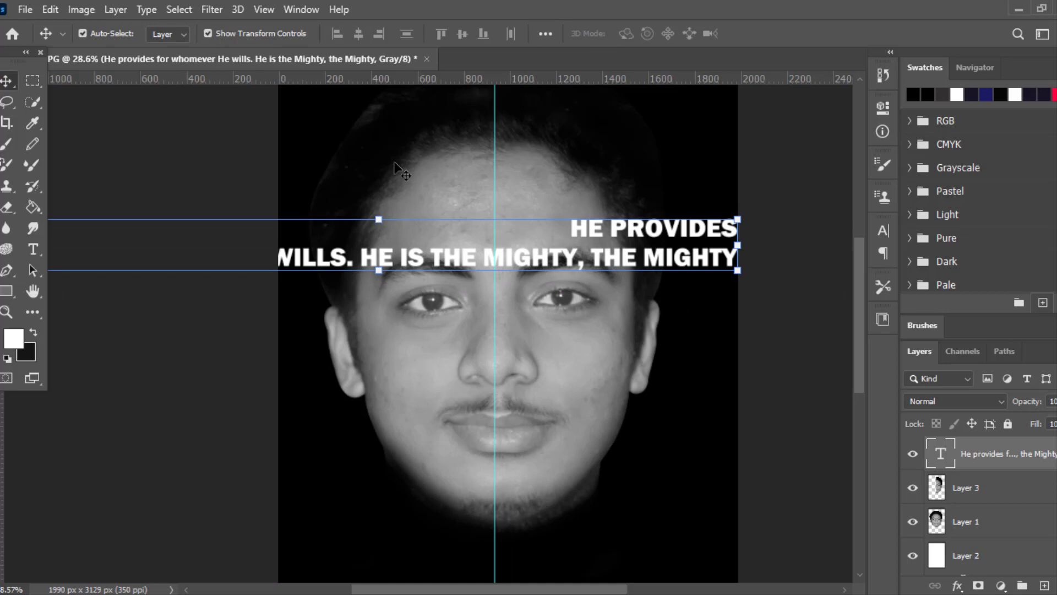
Centre-align the two-line text and shift it slightly over the face
double_click(619, 245)
click(583, 33)
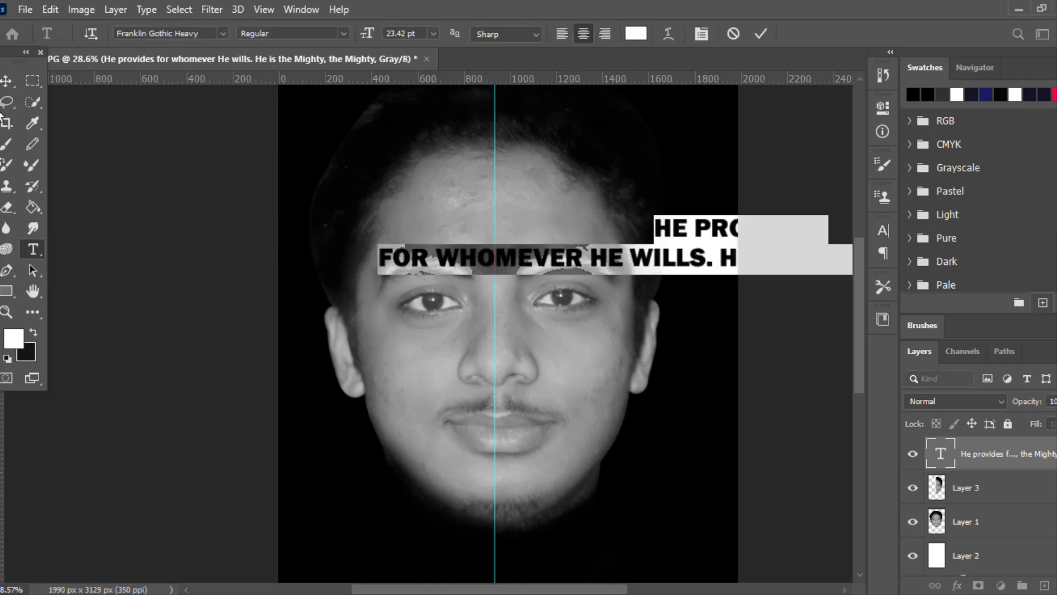
click(6, 81)
mouse_move(763, 249)
mouse_down()
mouse_move(402, 239)
mouse_move(762, 243)
mouse_up()
Break the text after "FOR WHOMEVER" and move the block left over the middle of the face
double_click(561, 263)
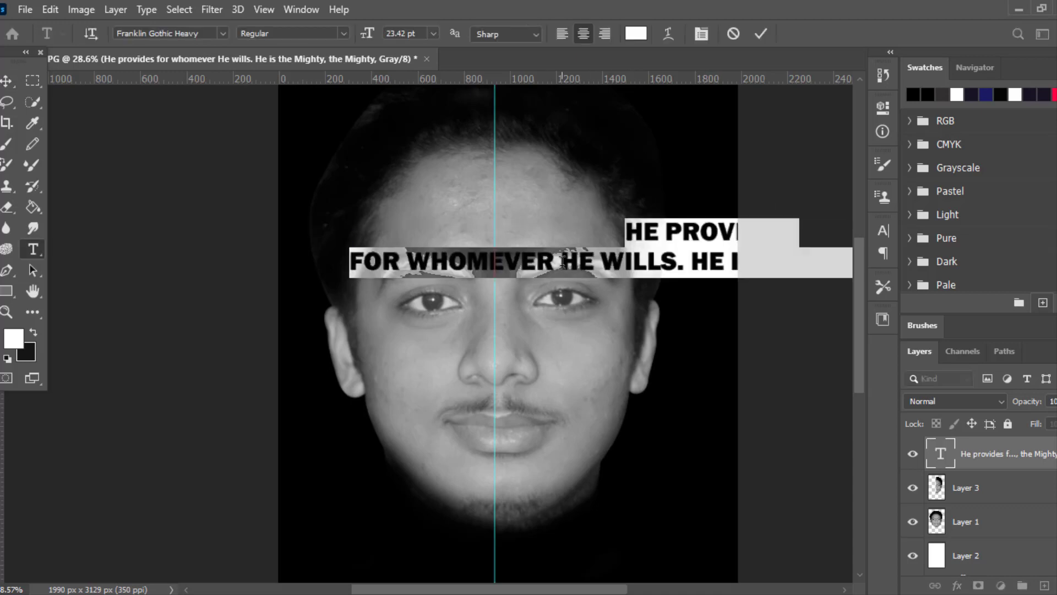
click(562, 263)
key(Return)
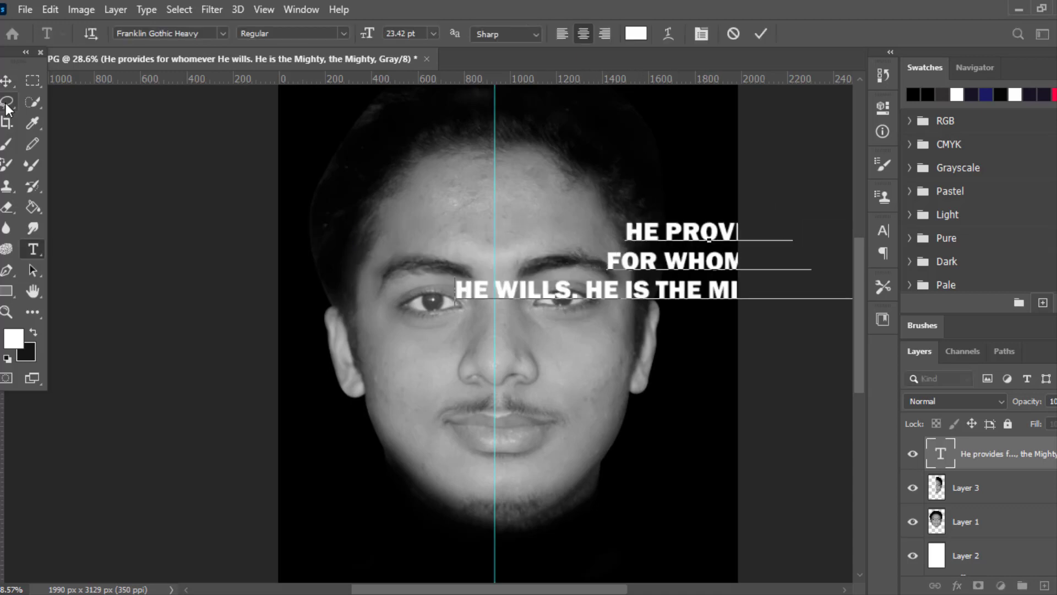
click(6, 81)
mouse_move(578, 236)
mouse_down()
mouse_move(457, 254)
mouse_move(574, 246)
mouse_up()
Split the last text line into "HE WILLS.", "HE IS", "THE MIGHTY," and "THE MIGHTY"
double_click(415, 296)
click(417, 289)
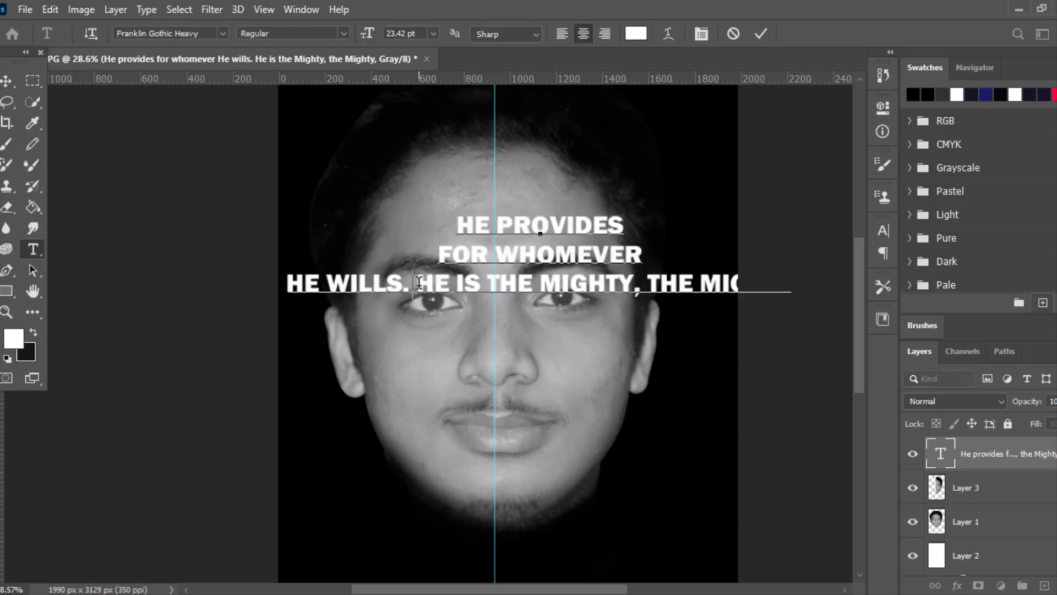
key(Return)
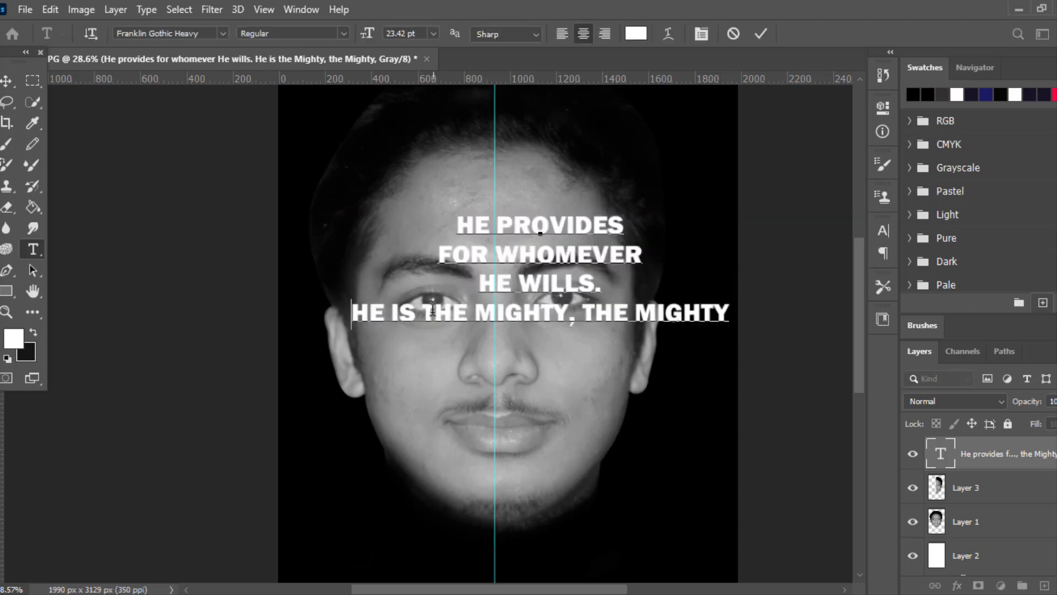
key(Return)
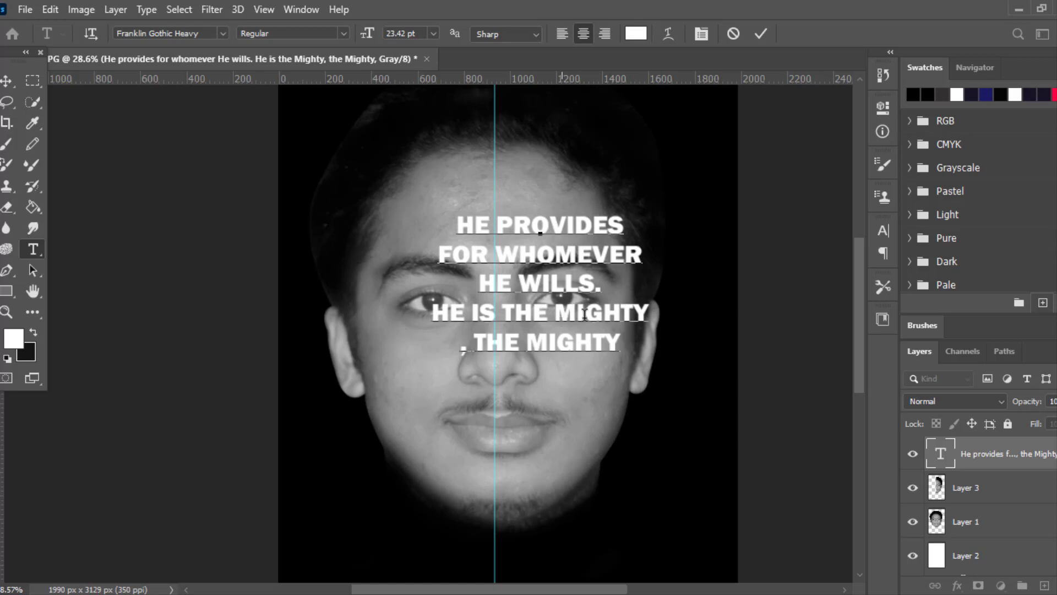
key(BackSpace)
click(583, 316)
key(Return)
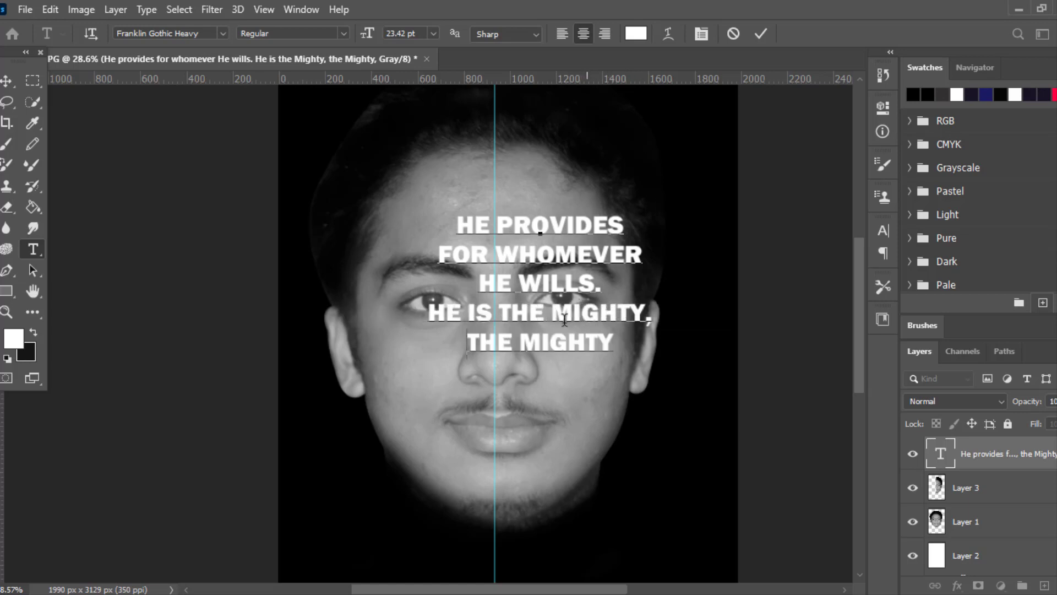
click(504, 312)
key(Return)
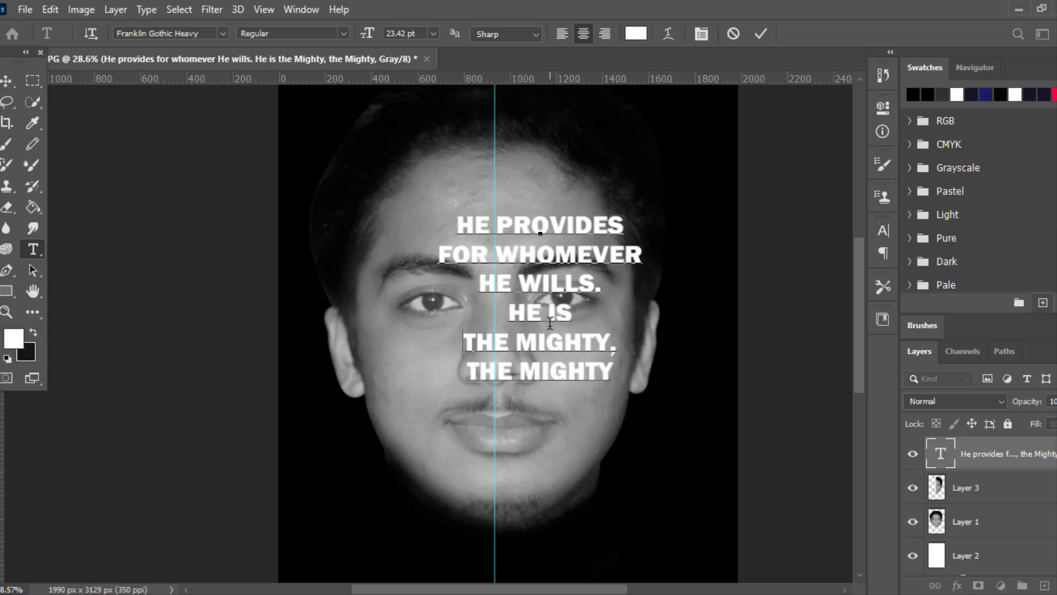
click(7, 81)
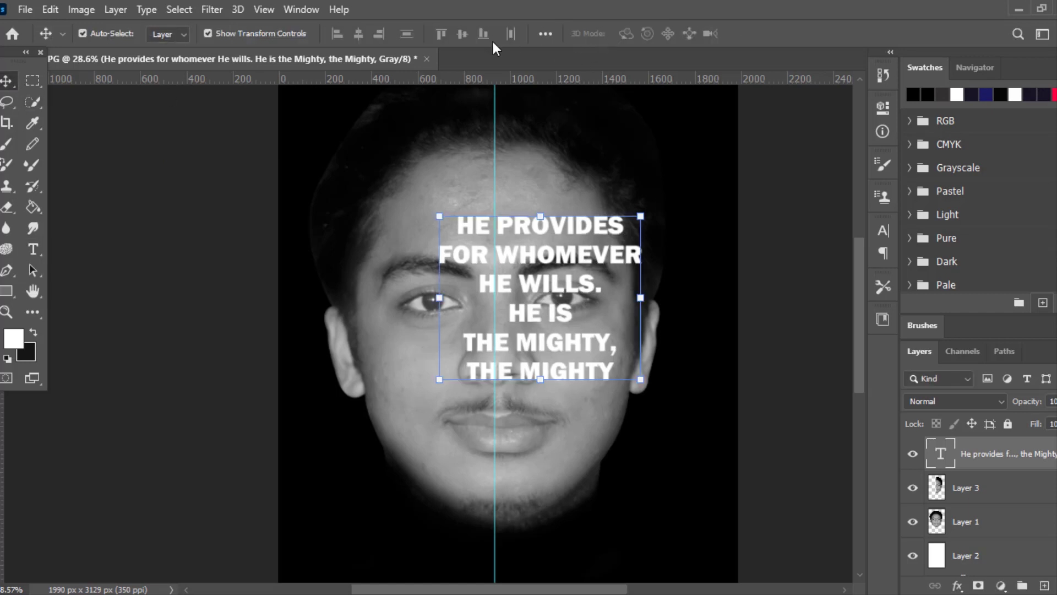
Right-align the text block and move it onto the left half of the face, near the centre guide
double_click(610, 260)
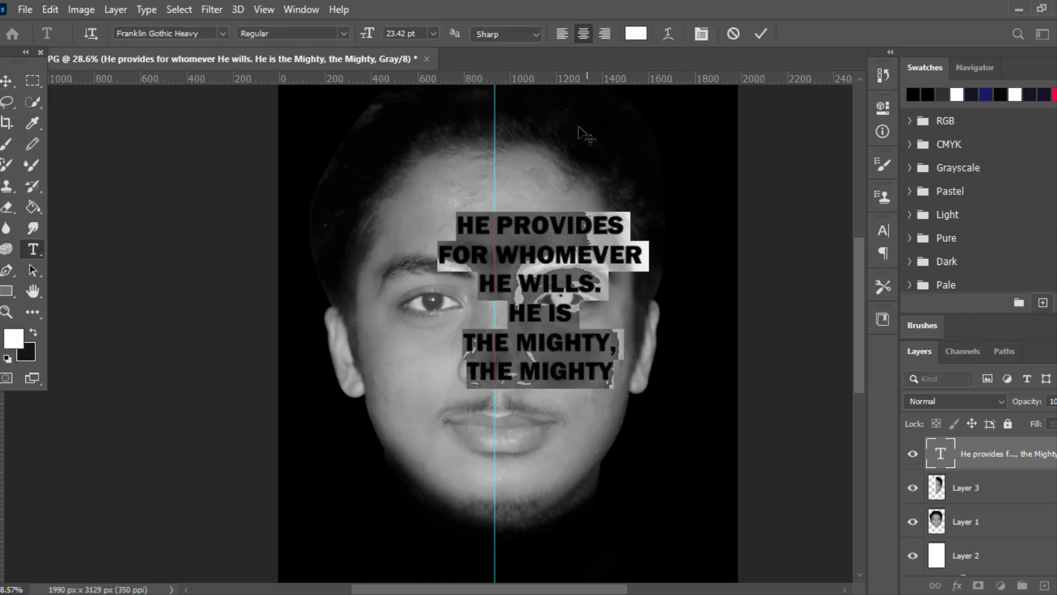
click(606, 33)
click(7, 81)
drag(456, 235, 422, 226)
Split the first two text lines into "HE", "PROVIDES", "FOR" and "WHOMEVER" on separate lines
double_click(432, 216)
click(378, 216)
key(Return)
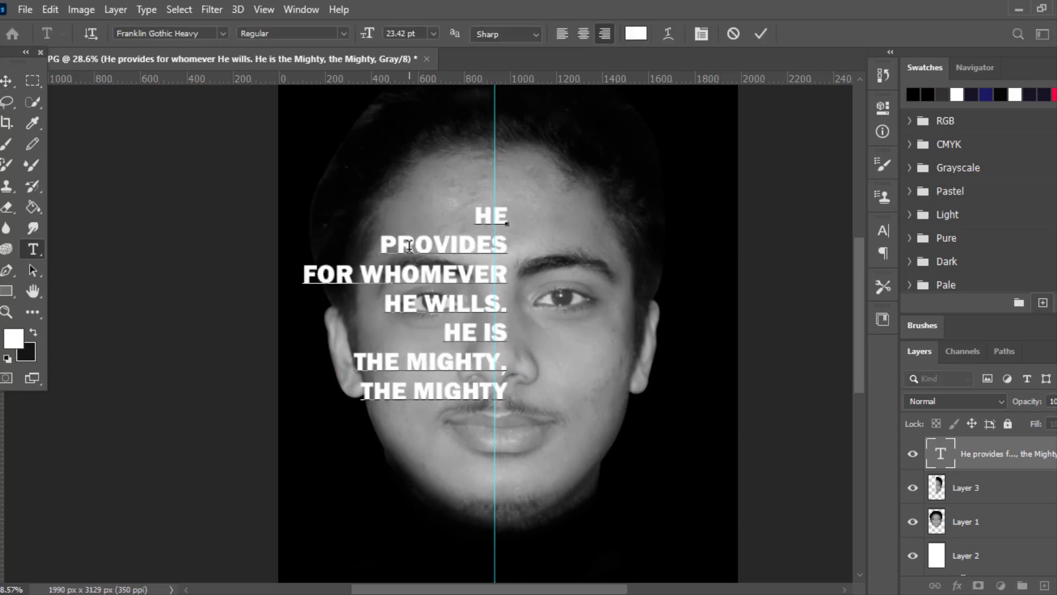
click(368, 270)
key(BackSpace)
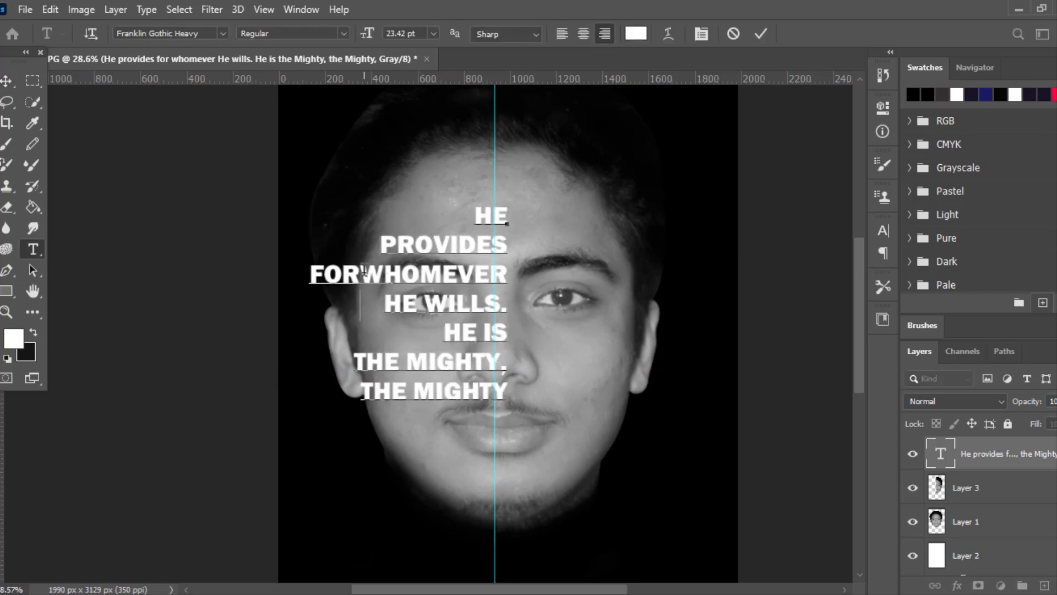
key(Return)
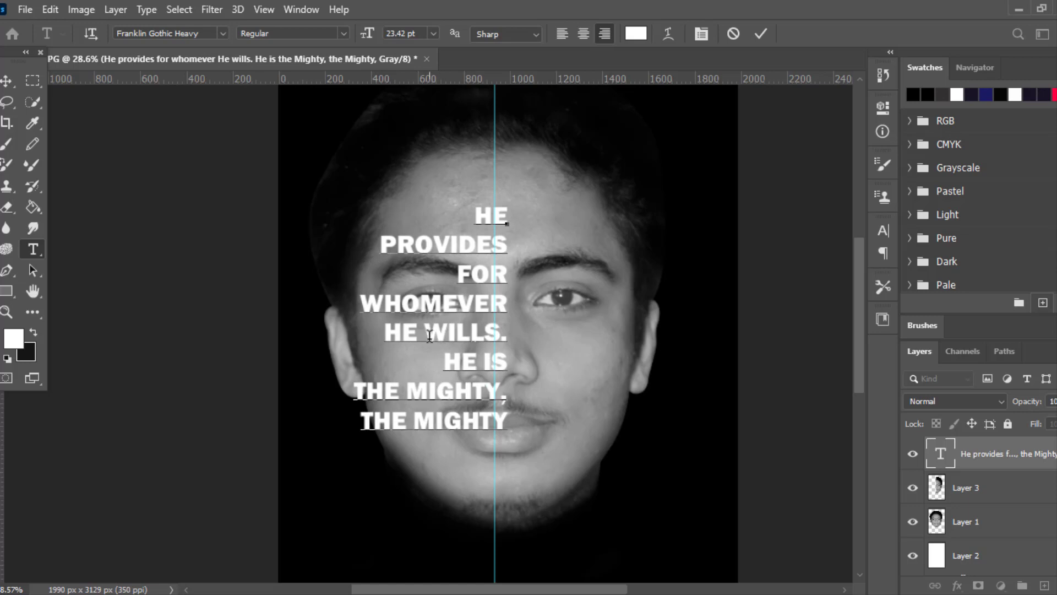
Split both "THE MIGHTY" lines so that "THE" and "MIGHTY" stand on separate lines
click(408, 392)
key(Return)
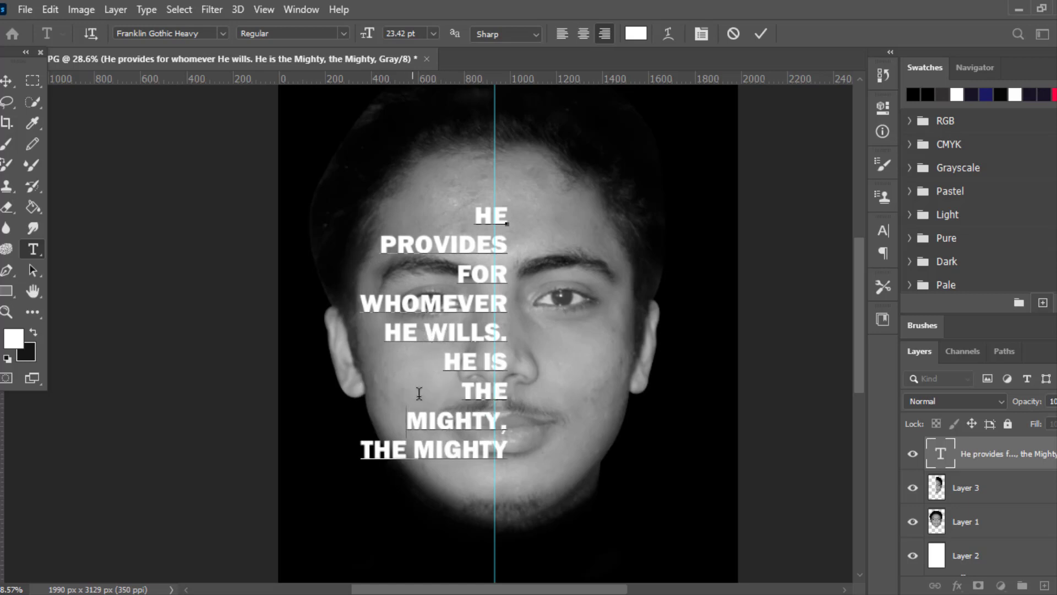
click(416, 451)
key(BackSpace)
key(Return)
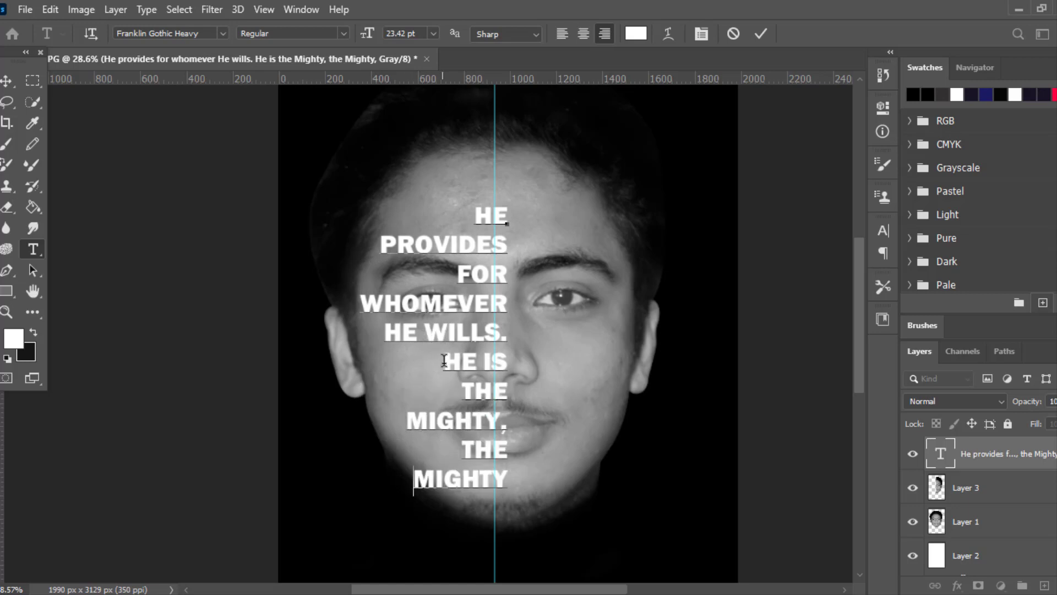
Split "HE WILLS." into "HE" and "WILLS." on separate lines
click(430, 332)
key(BackSpace)
key(Return)
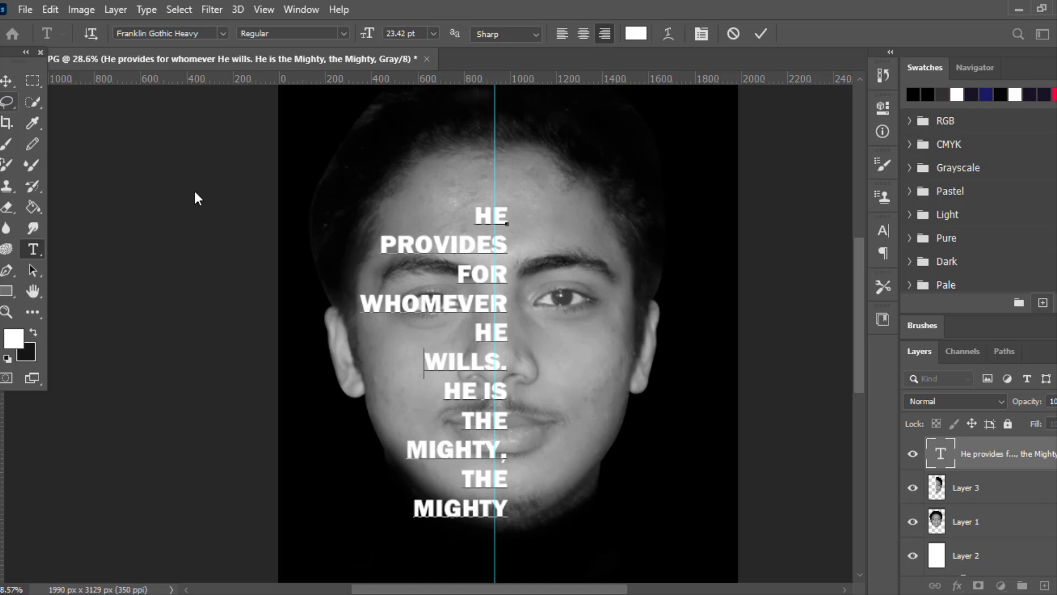
key(BackSpace)
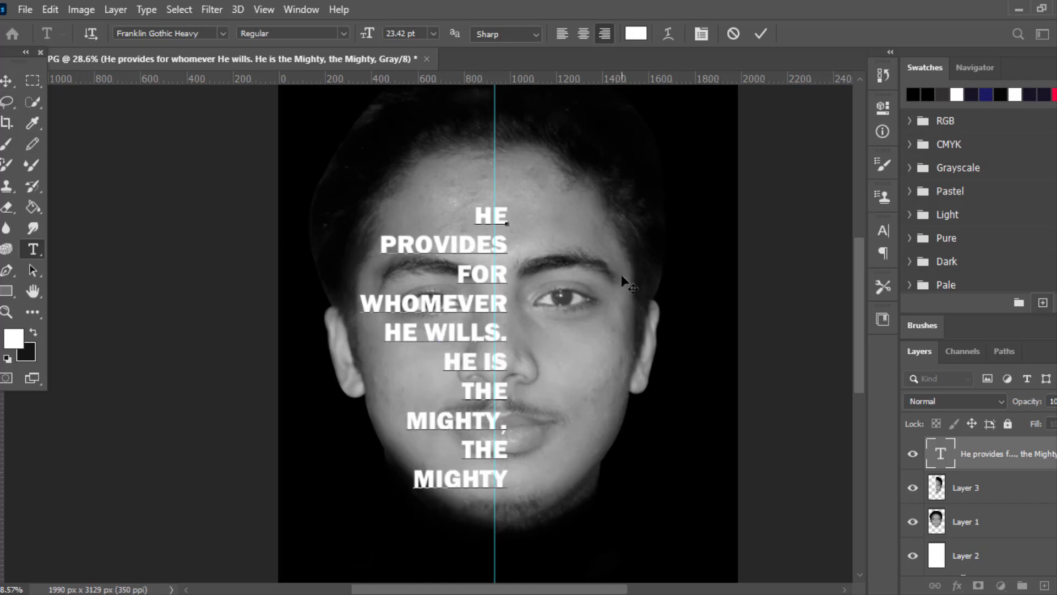
key(BackSpace)
key(Return)
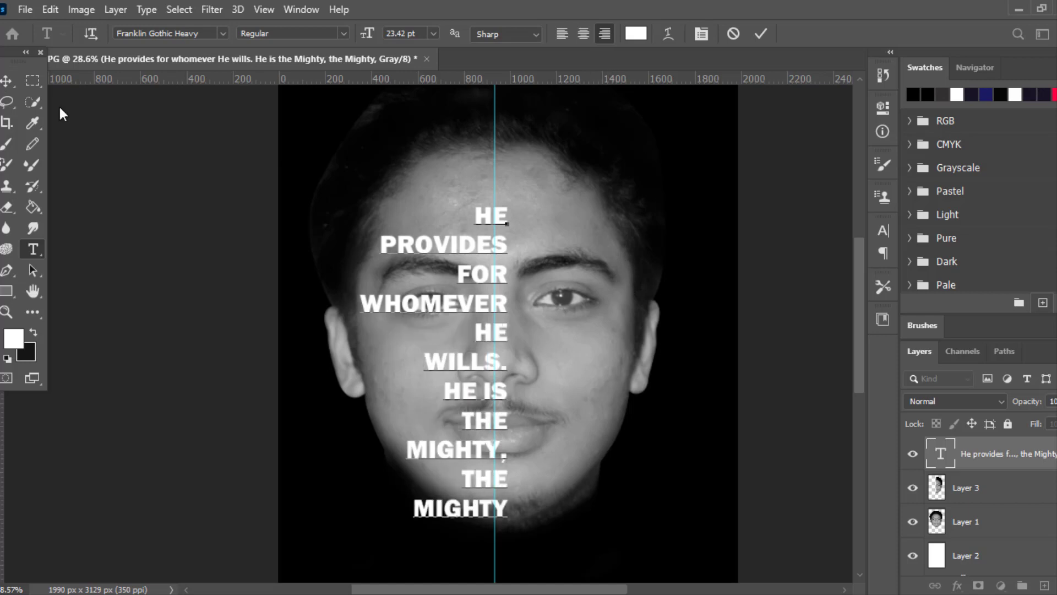
Align the text block's right edge with the centre guide and scale it up to 116.72% from hairline to chin
click(7, 80)
drag(477, 269, 461, 230)
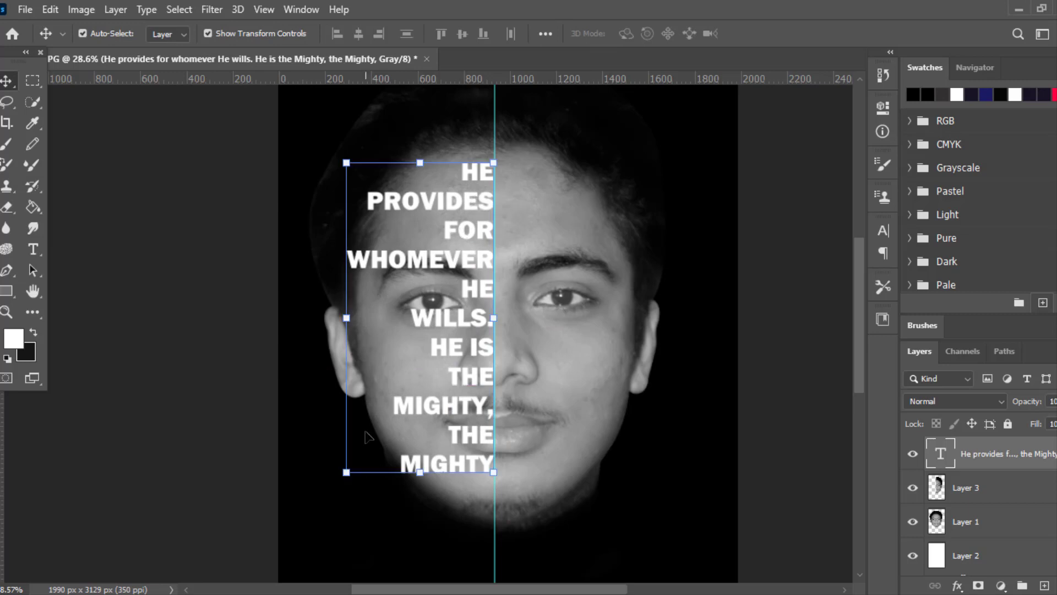
drag(346, 472, 321, 533)
drag(462, 376, 451, 355)
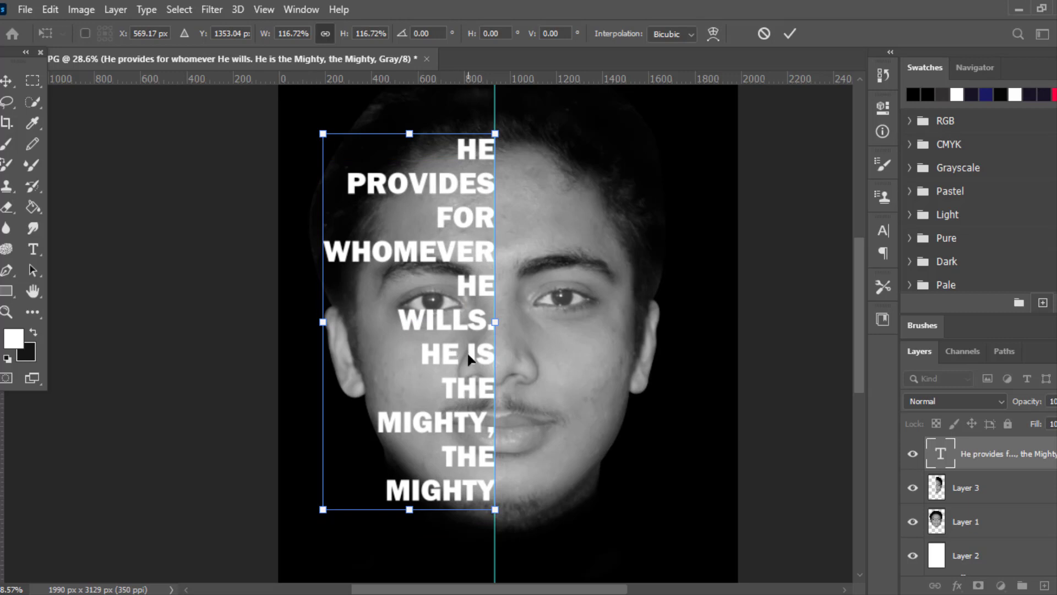
key(Return)
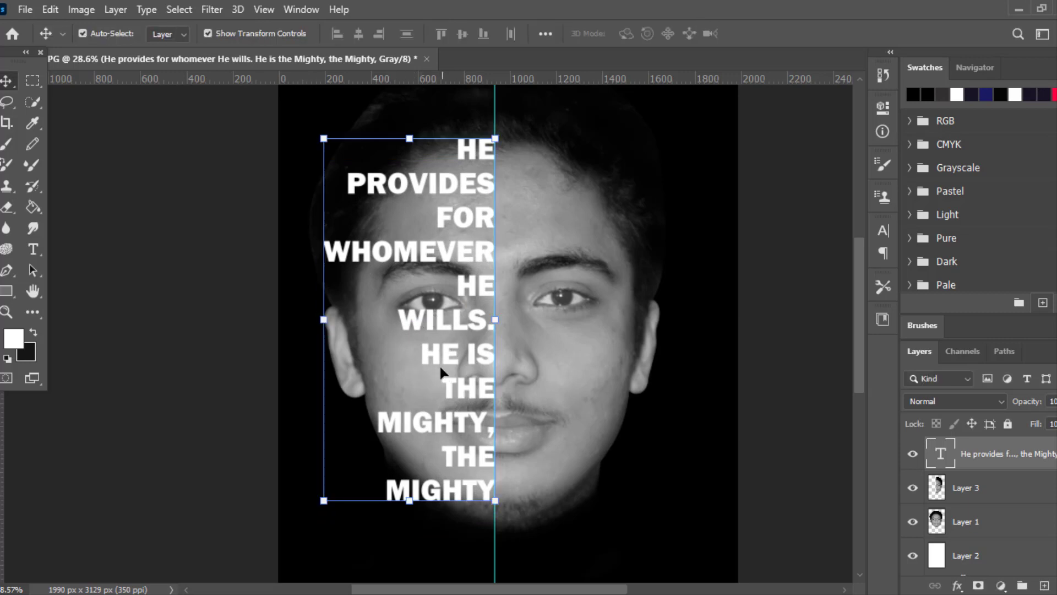
Rejoin the split text lines into "HE WILLS." and "HE IS THE", each on a single line
double_click(451, 386)
click(443, 389)
key(BackSpace)
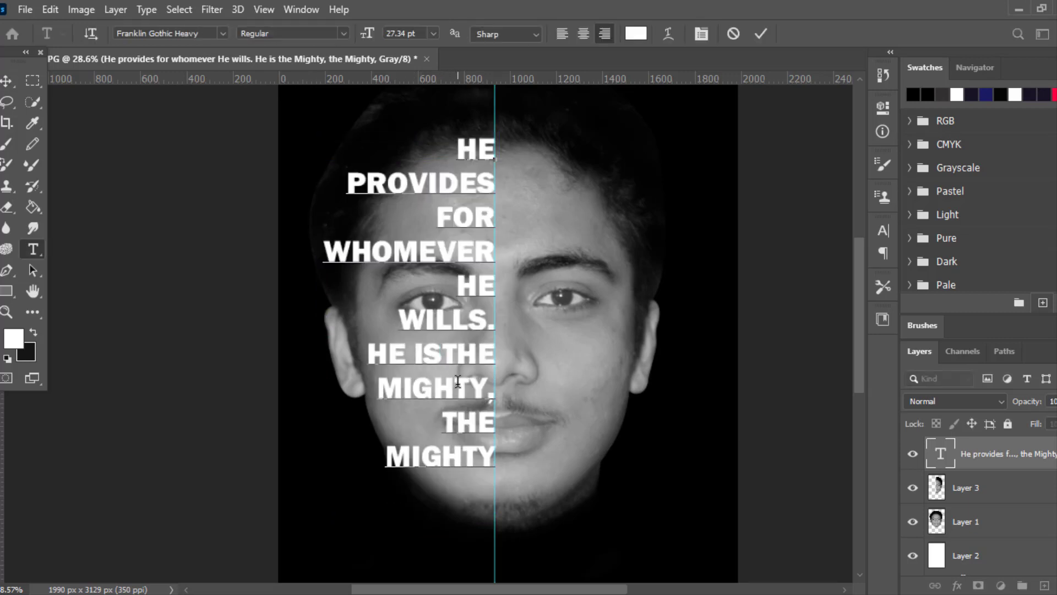
click(405, 314)
key(BackSpace)
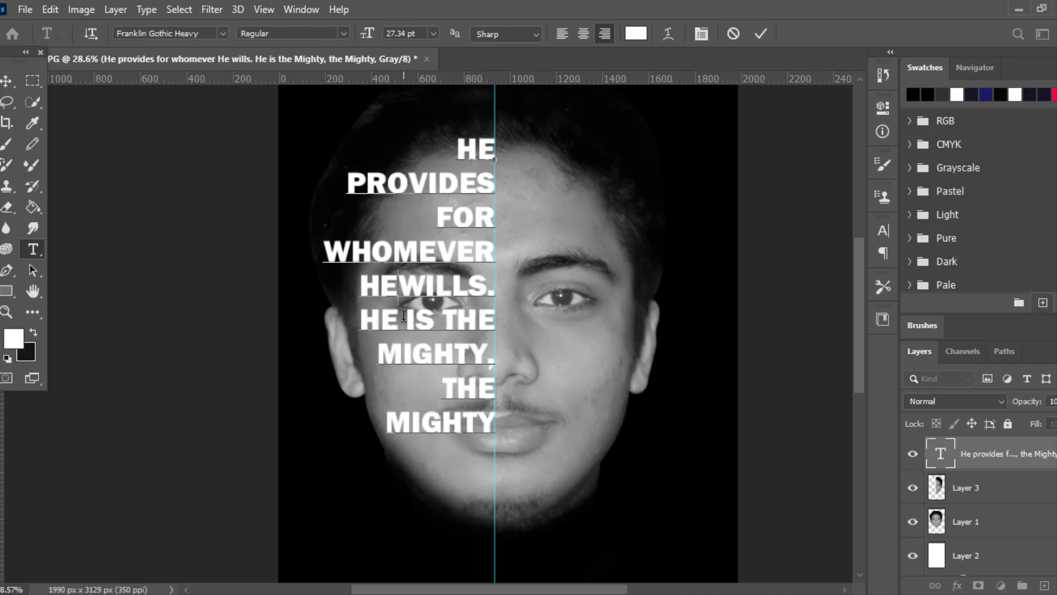
Scale the text block up to 122.80% and position it from forehead to chin with its right edge on the guide
click(5, 81)
click(324, 432)
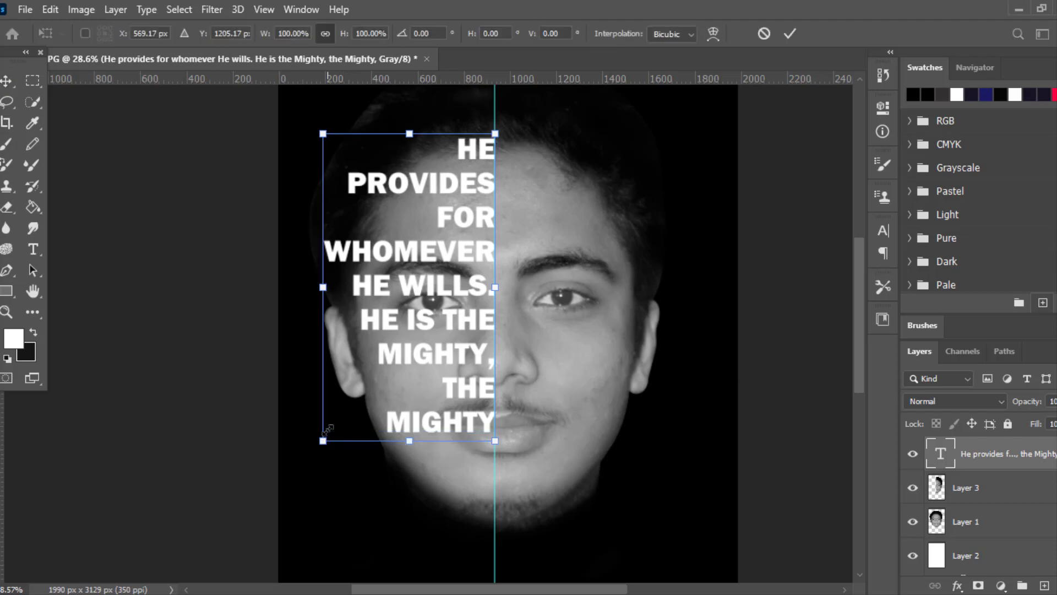
drag(328, 432, 311, 528)
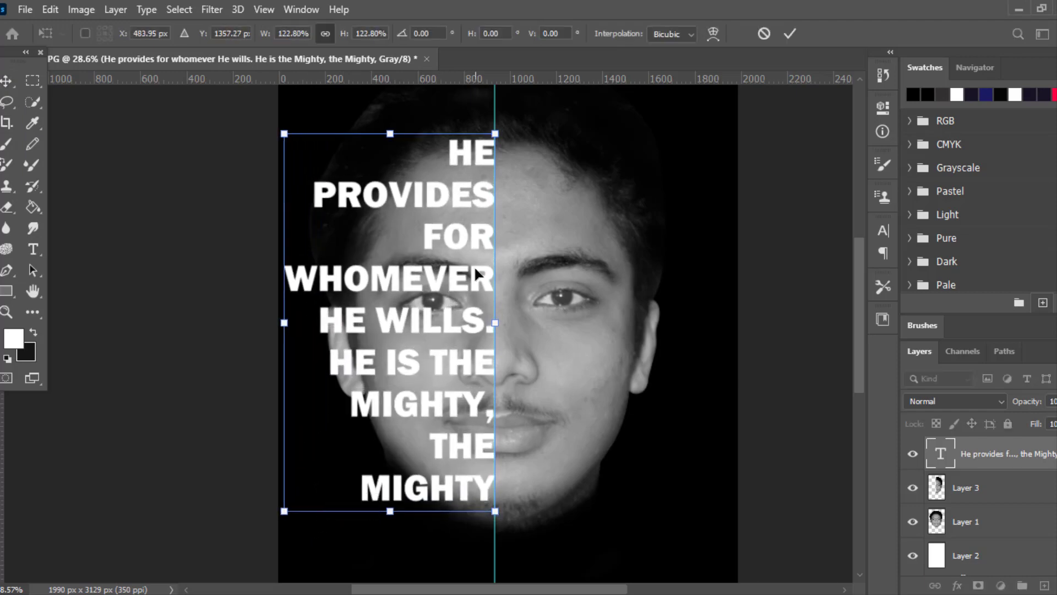
mouse_move(463, 343)
mouse_down()
mouse_move(453, 350)
mouse_move(464, 359)
mouse_up()
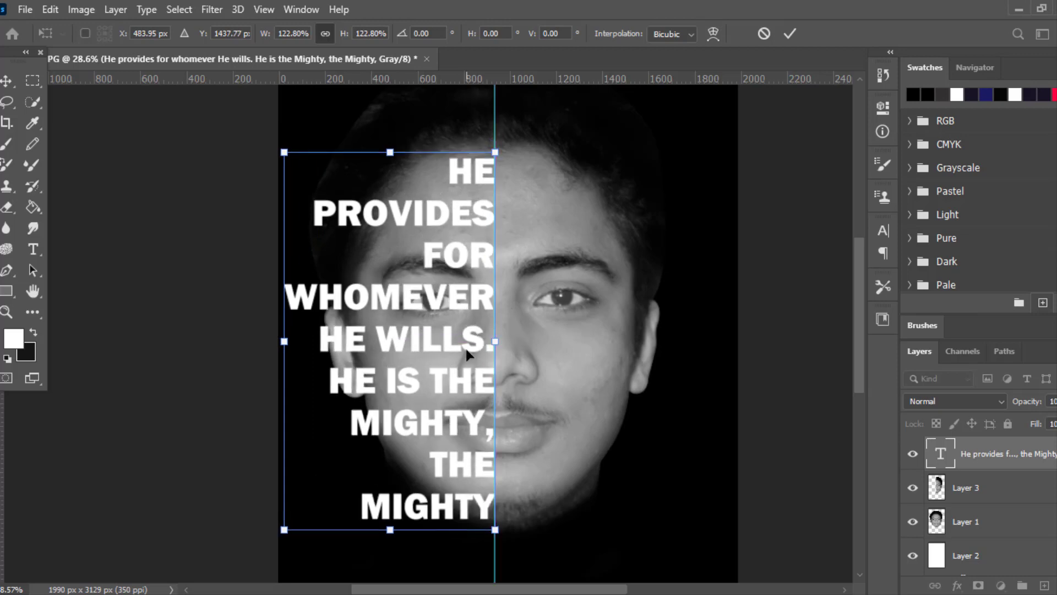
key(Return)
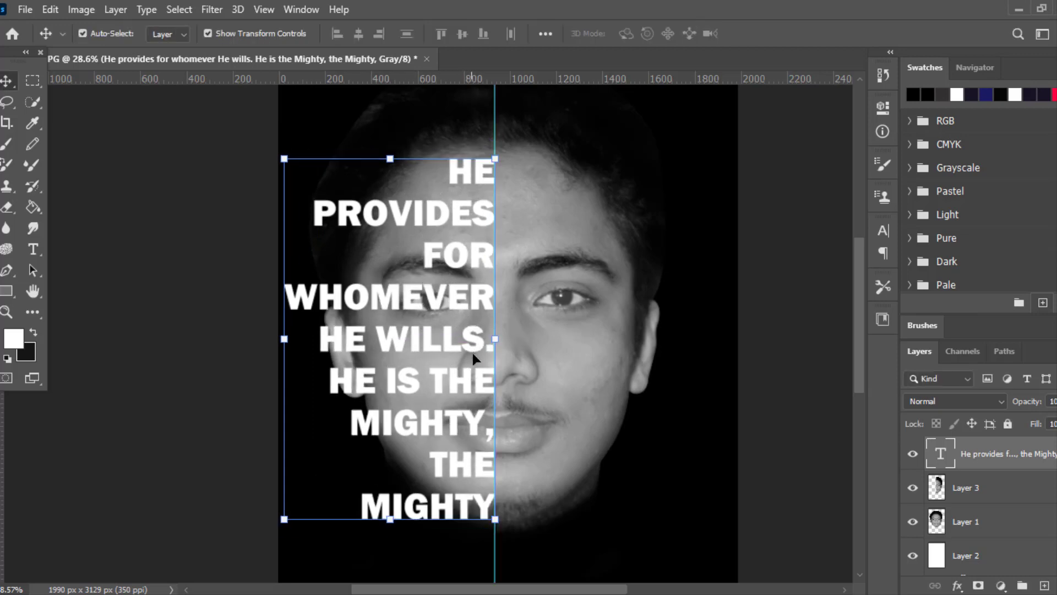
drag(450, 301, 463, 282)
scroll(611, 357, down, 1)
scroll(611, 357, up, 1)
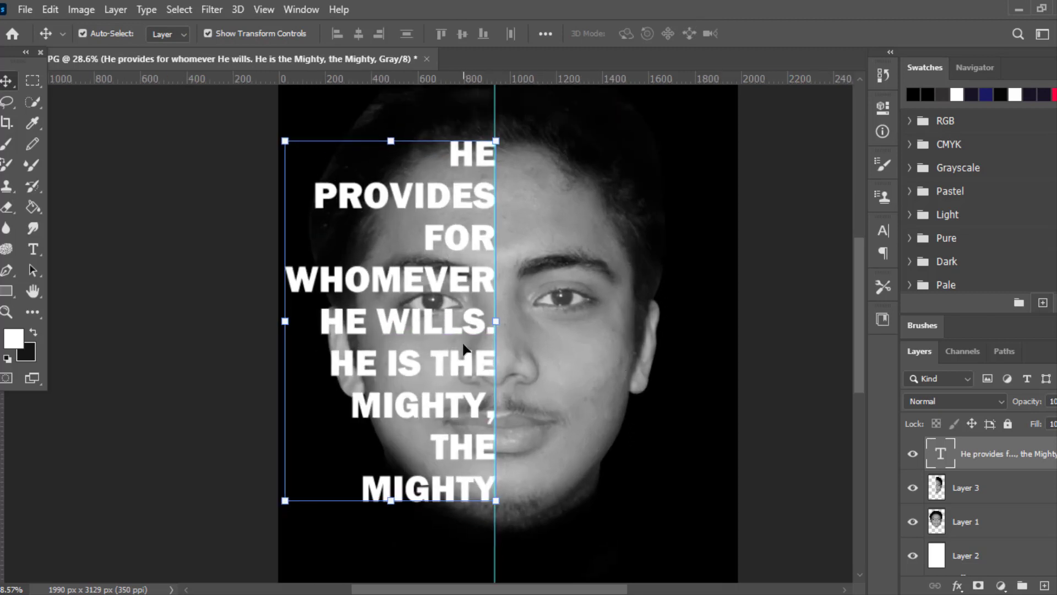
Move the text layer directly beneath Layer 1 and clip Layer 1 to the text with a clipping mask
click(987, 495)
click(990, 524)
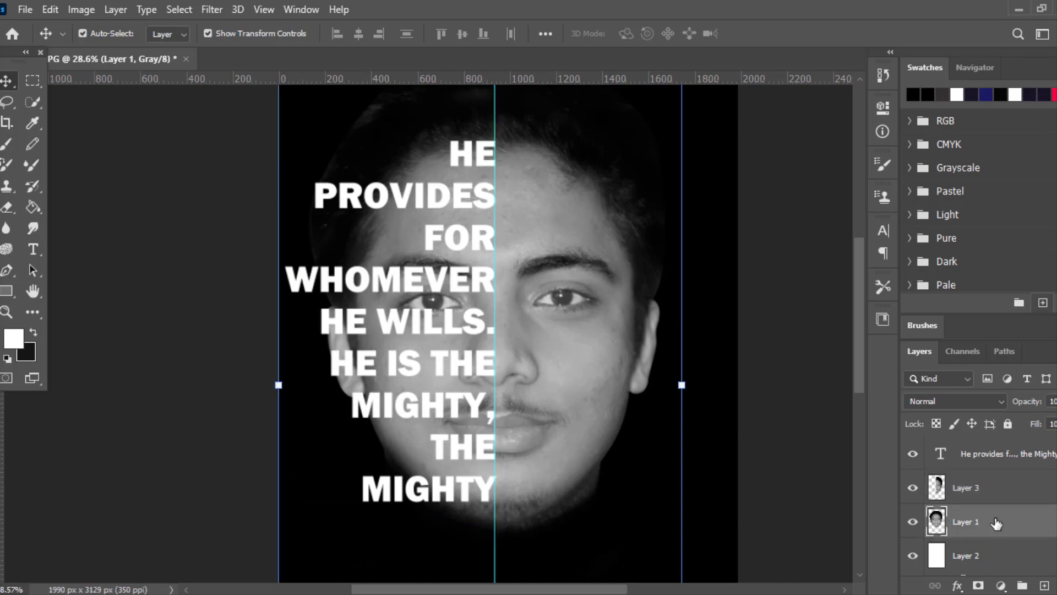
mouse_move(987, 462)
mouse_down()
mouse_move(991, 515)
mouse_move(988, 479)
mouse_up()
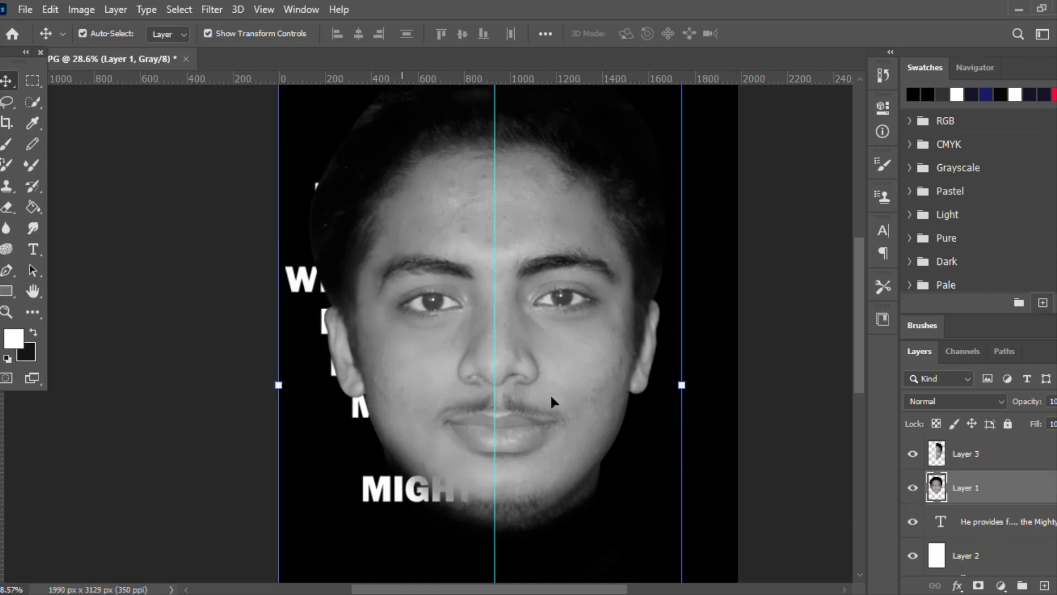
right_click(995, 487)
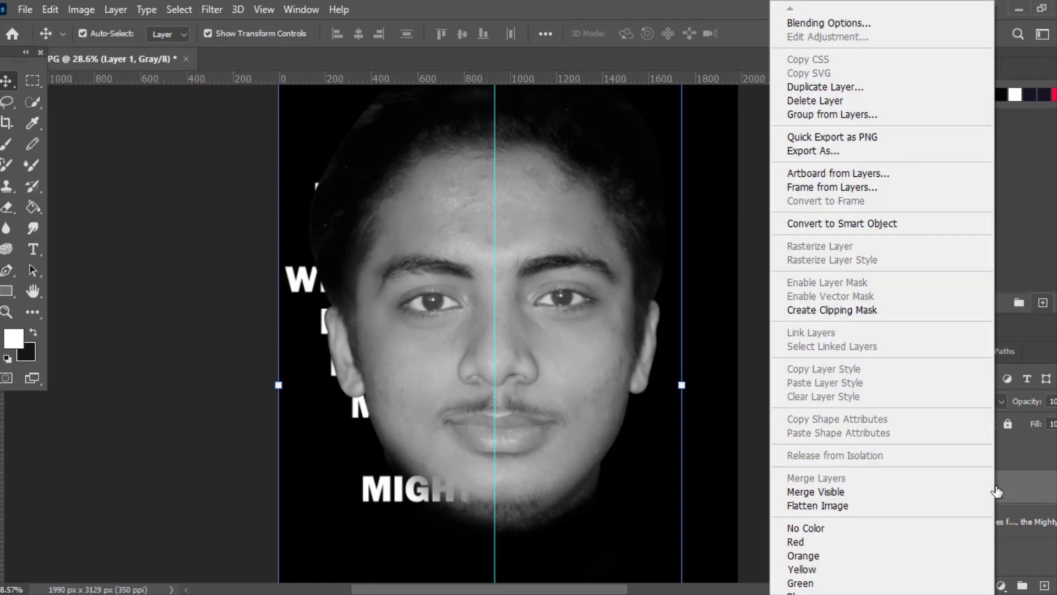
click(877, 312)
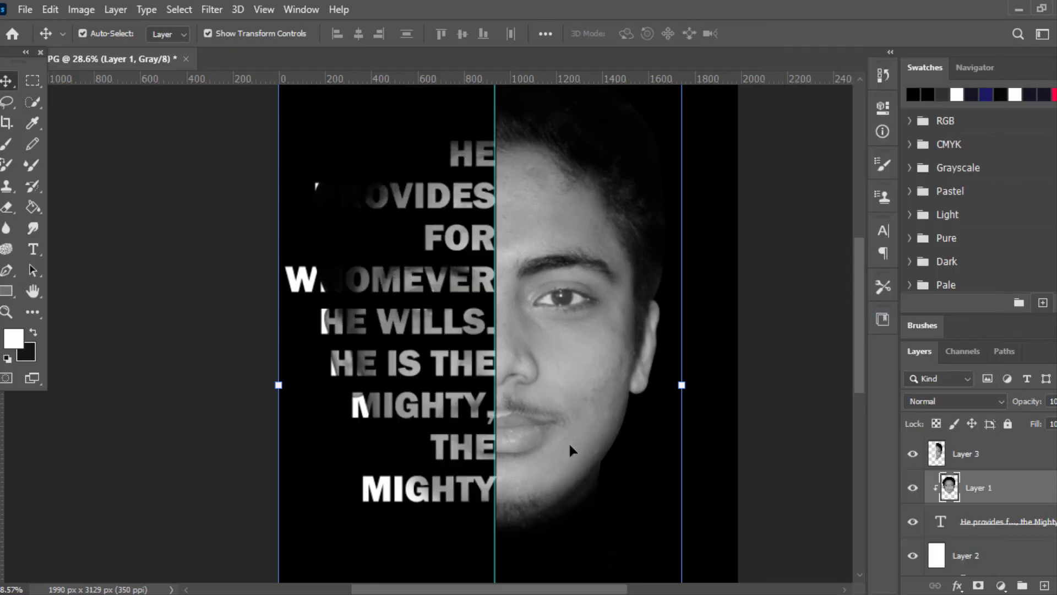
Erase the dark hair and outer face edges of Layer 1 over the text lines with a soft 322 px eraser at 49% flow
click(768, 415)
scroll(548, 441, down, 2)
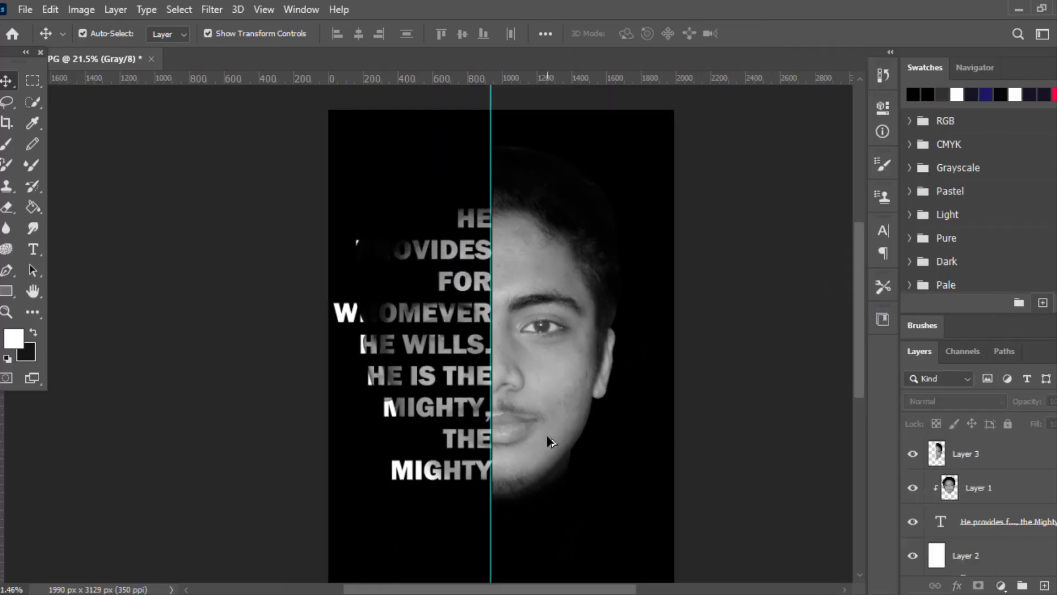
click(996, 491)
click(1003, 462)
click(1021, 489)
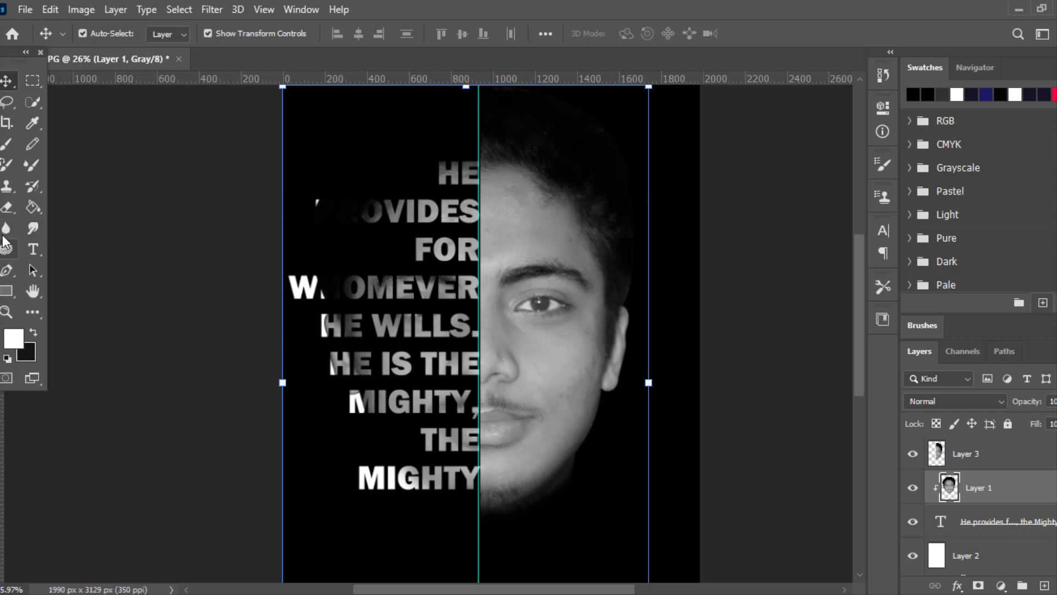
click(7, 208)
mouse_move(341, 201)
mouse_down()
mouse_move(307, 308)
mouse_move(340, 236)
mouse_move(344, 281)
mouse_move(398, 190)
mouse_move(368, 303)
mouse_move(354, 244)
mouse_move(347, 383)
mouse_move(358, 422)
mouse_move(355, 374)
mouse_move(378, 462)
mouse_move(355, 476)
mouse_move(435, 495)
mouse_move(354, 385)
mouse_move(370, 350)
mouse_move(397, 454)
mouse_move(358, 452)
mouse_move(374, 494)
mouse_move(326, 326)
mouse_move(353, 204)
mouse_up()
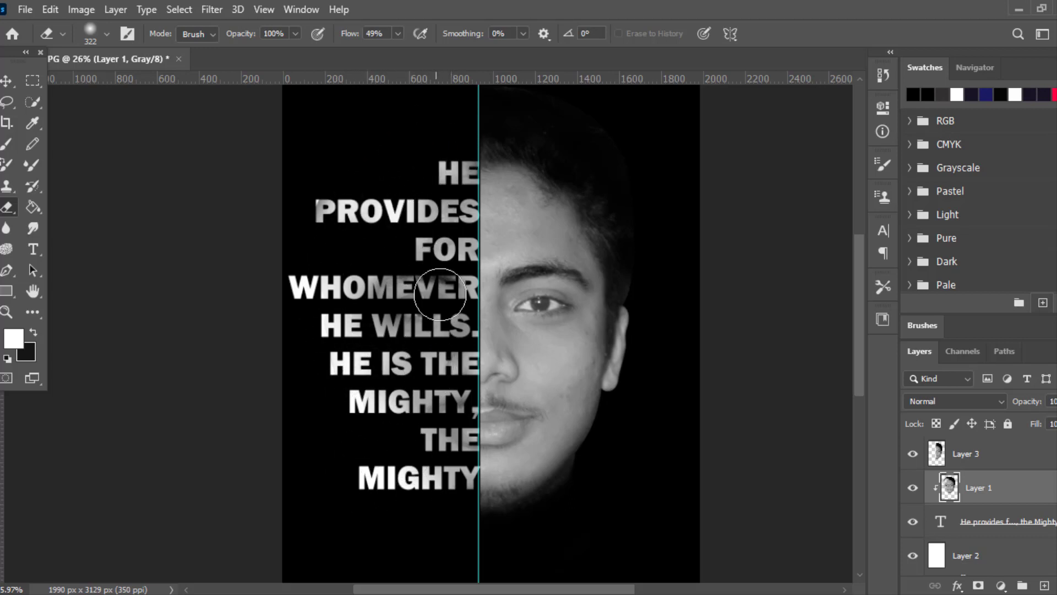
scroll(480, 518, down, 1)
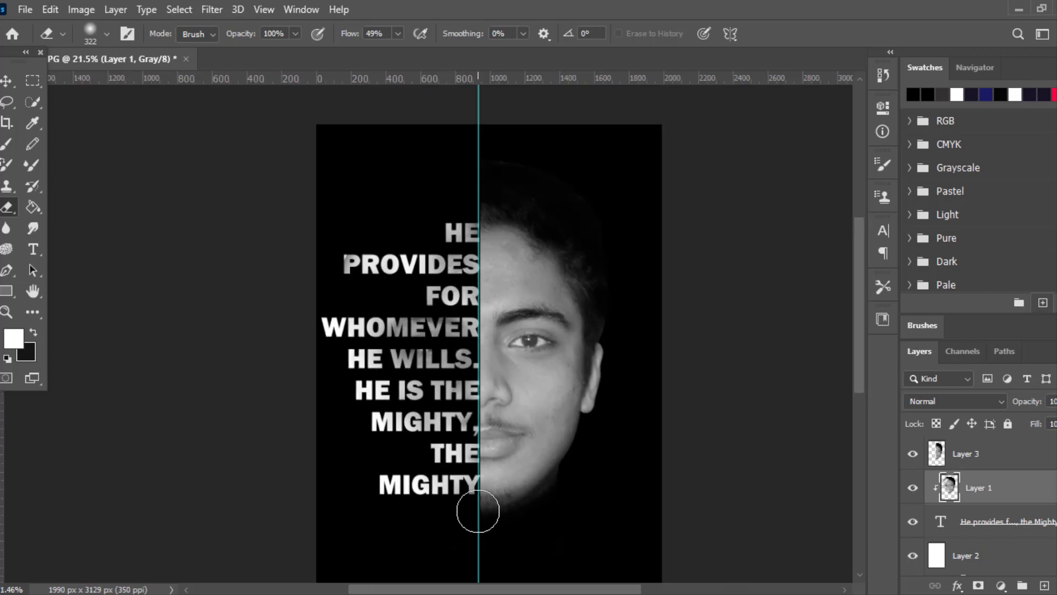
Move the vertical centre guide off the face to the empty area beyond the canvas's right edge
click(32, 81)
scroll(477, 230, down, 1)
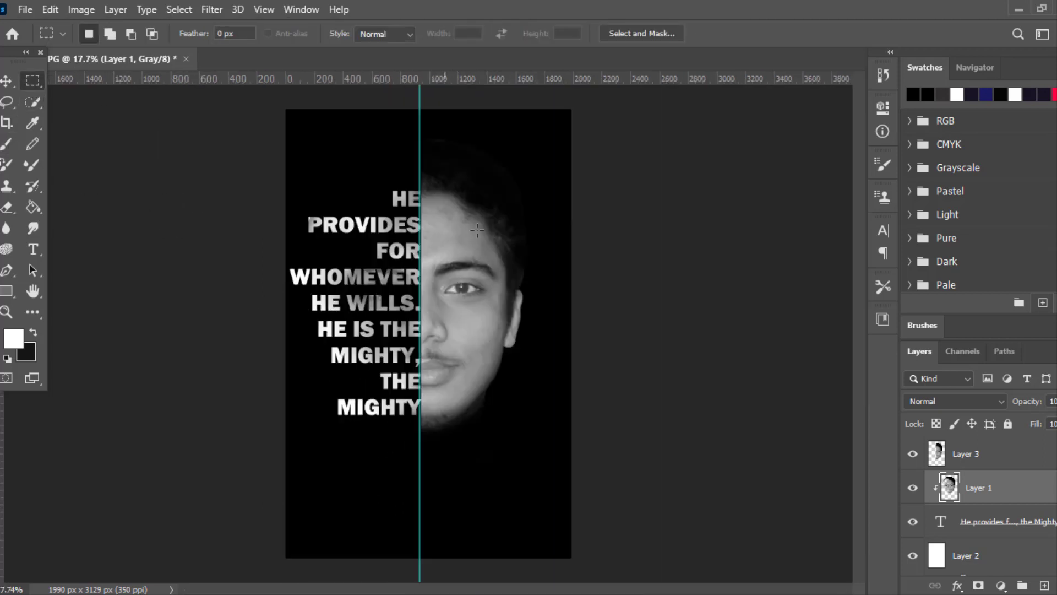
scroll(317, 259, up, 2)
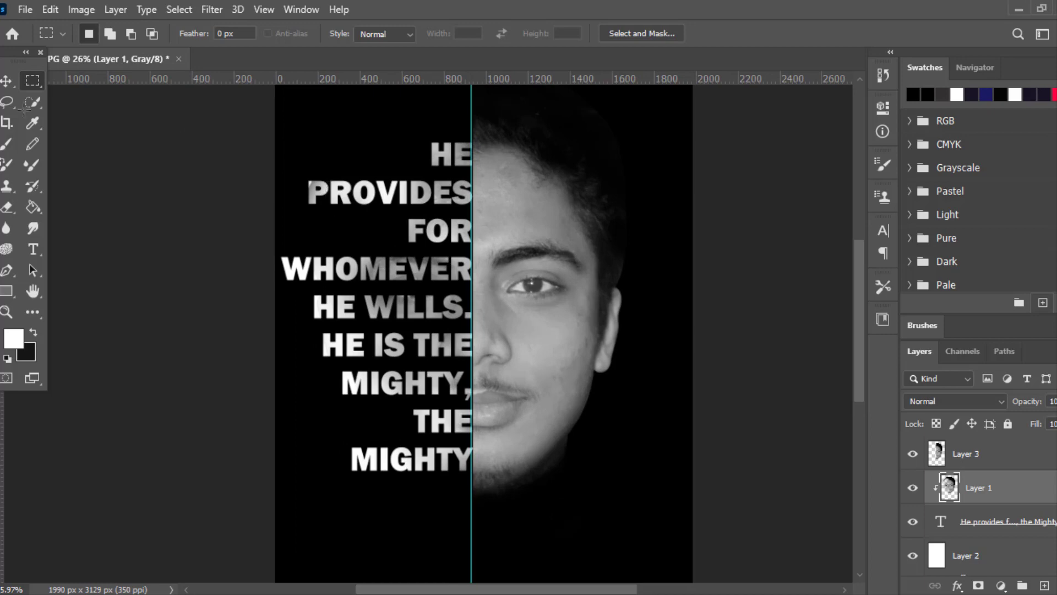
click(6, 80)
click(156, 194)
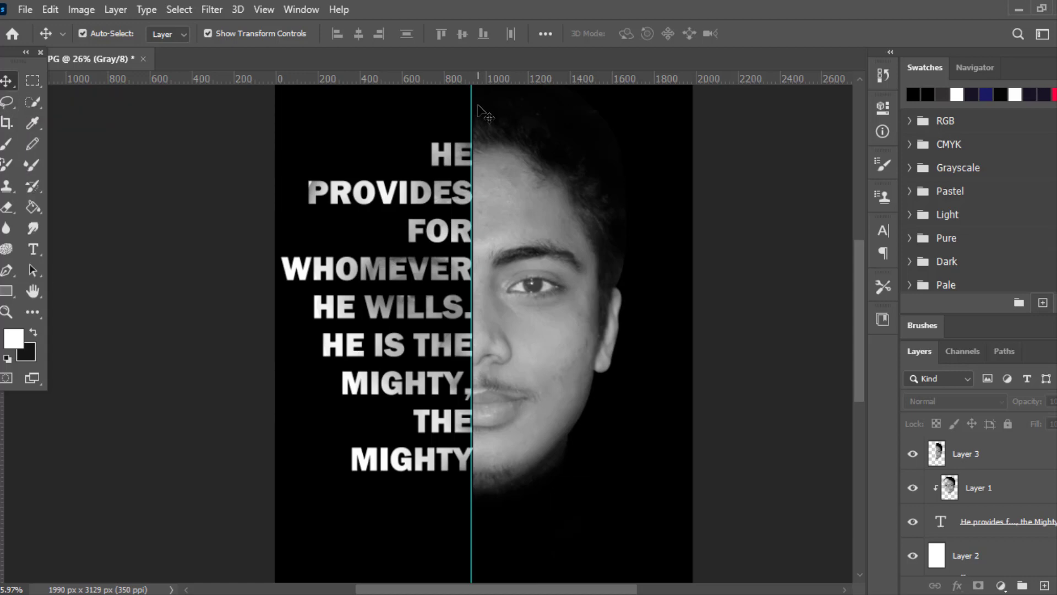
drag(471, 110, 833, 119)
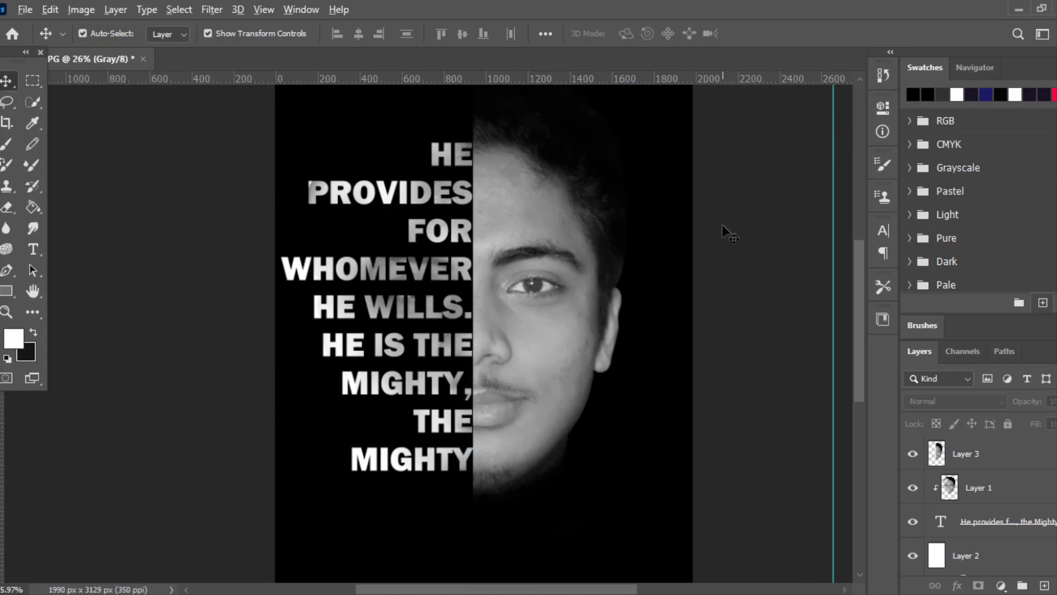
scroll(721, 225, down, 1)
scroll(718, 262, up, 1)
scroll(718, 262, up, 1)
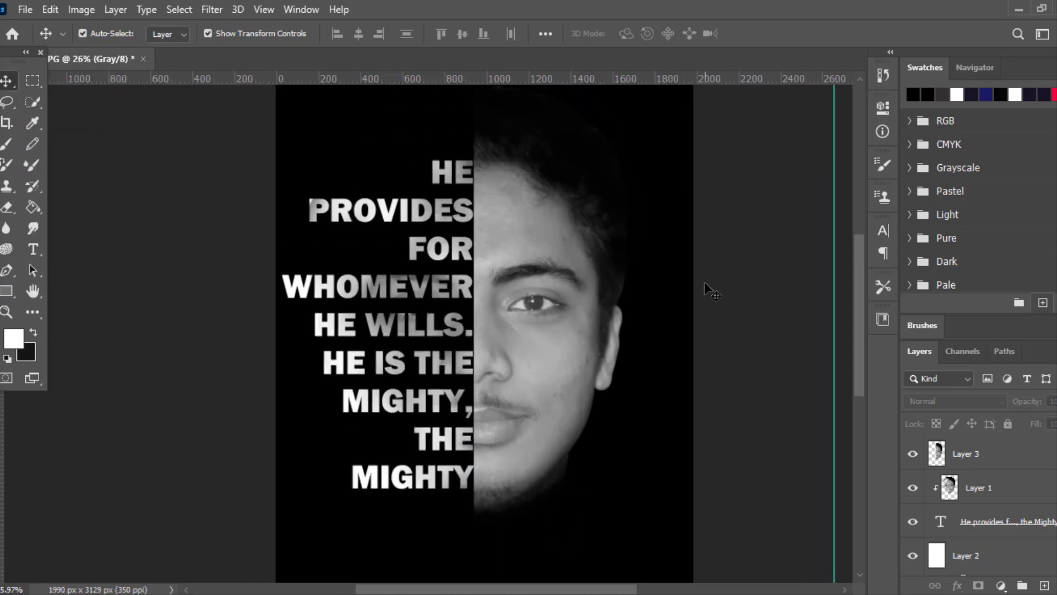